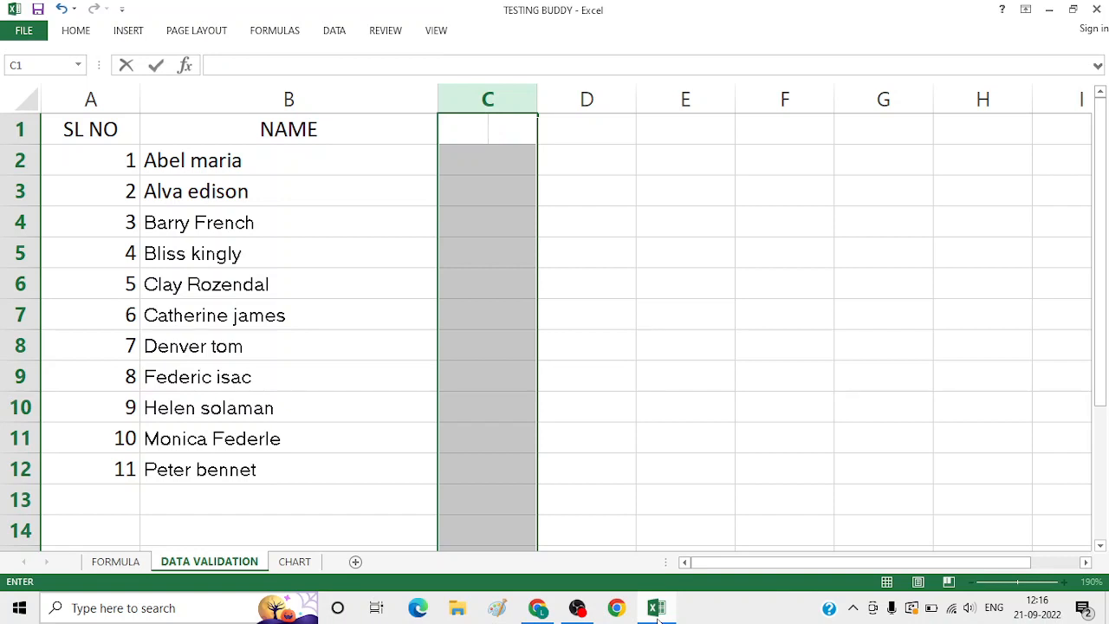
# Enter the header SCORE in cell C1
pyautogui.write('SCORE')
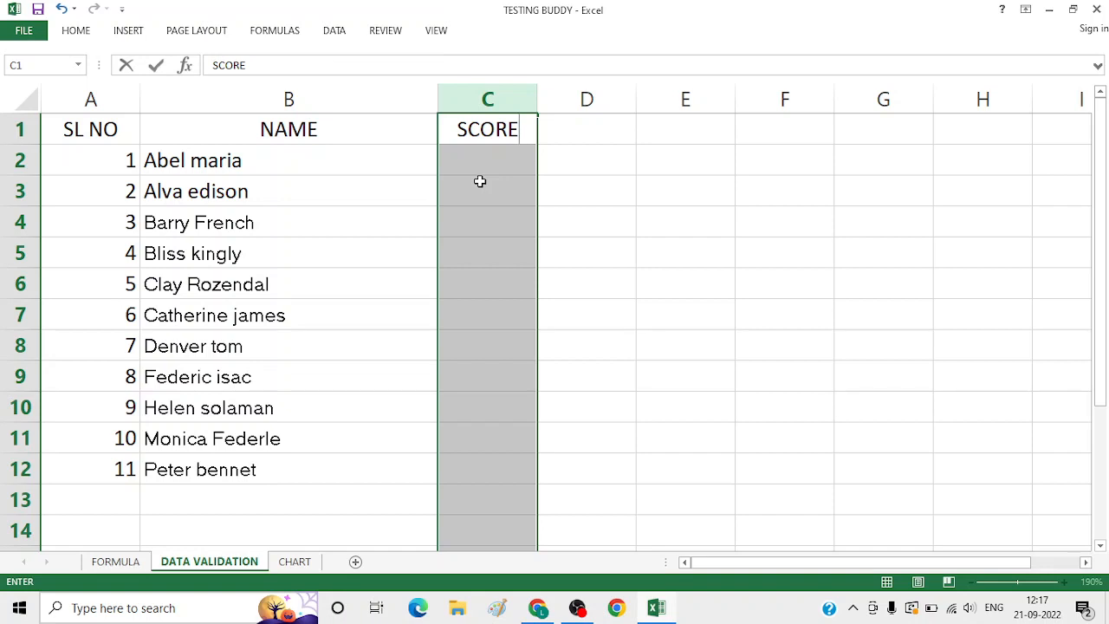
pyautogui.click(618, 170)
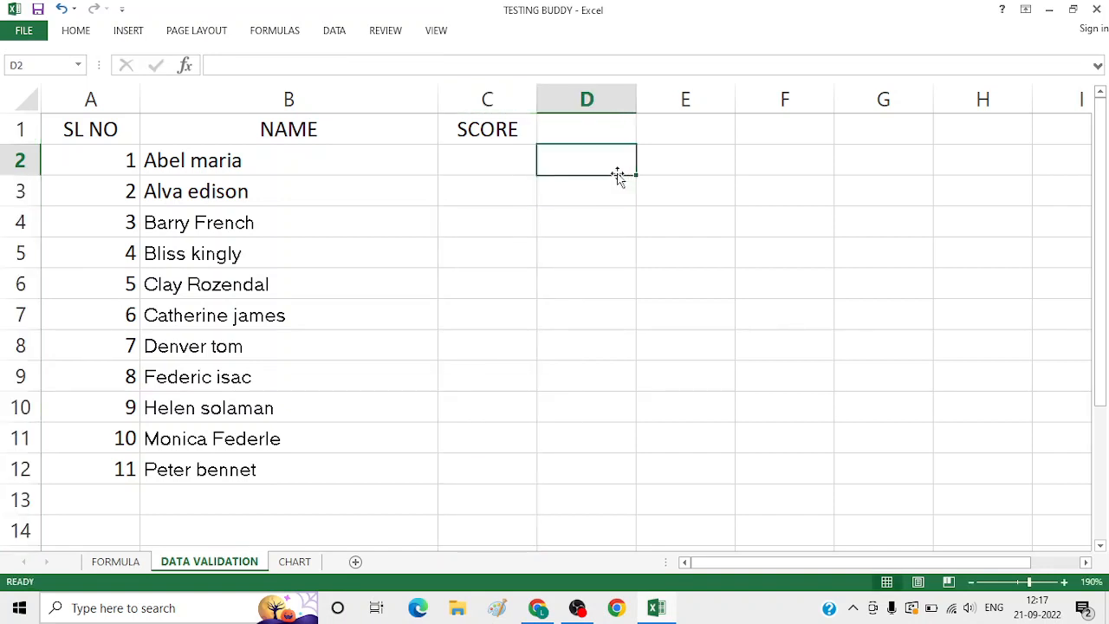
# Start a data validation rule for all of column C that allows whole numbers
pyautogui.click(490, 102)
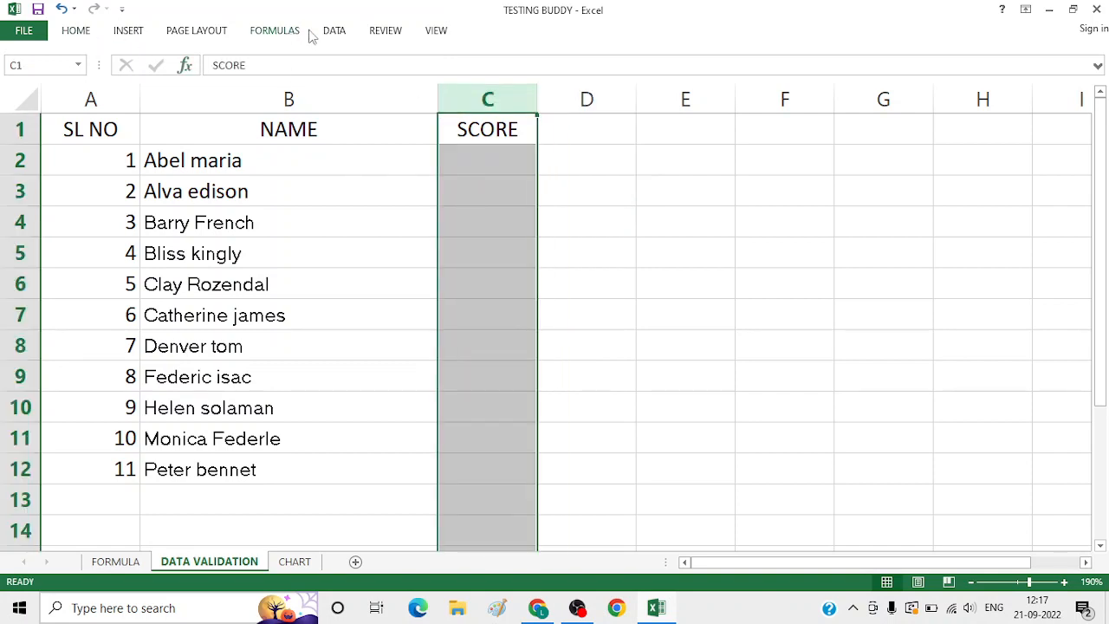
pyautogui.click(337, 34)
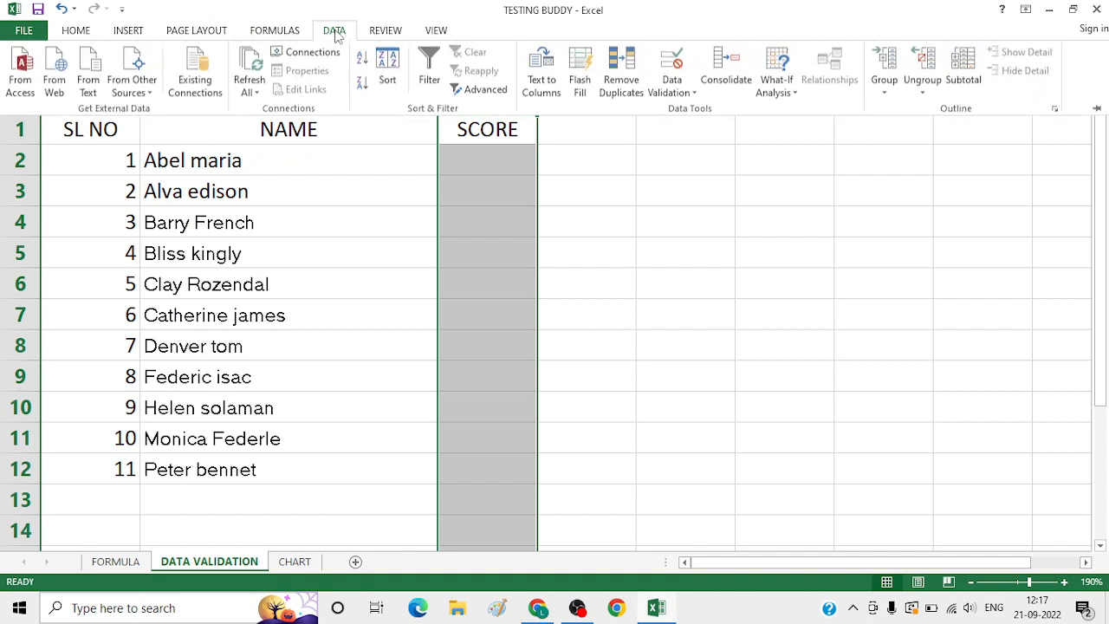
pyautogui.click(694, 95)
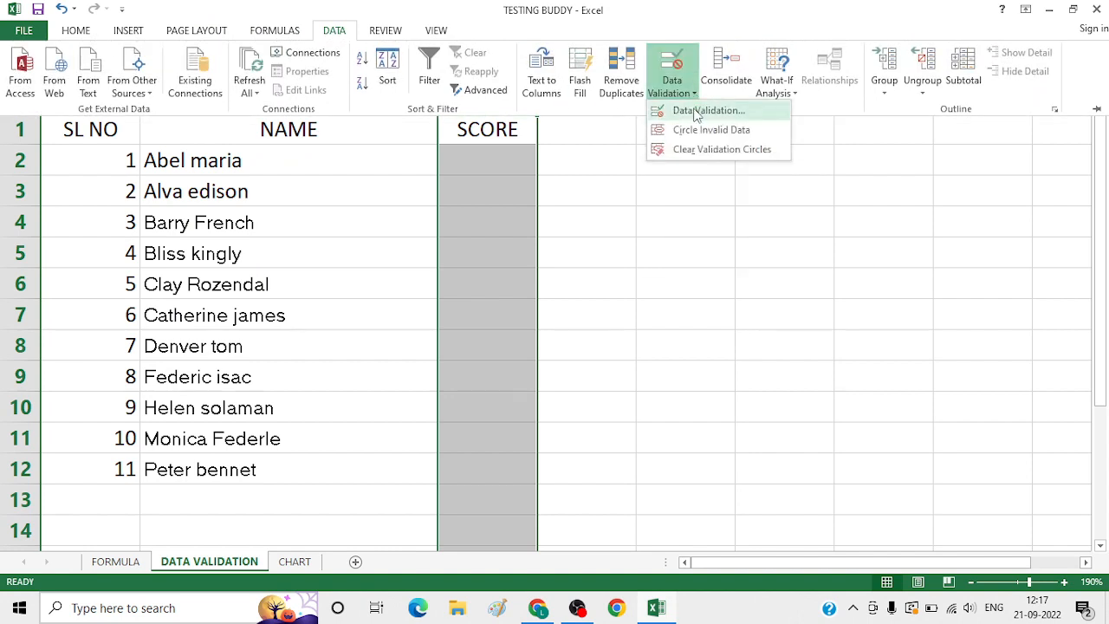
pyautogui.click(698, 111)
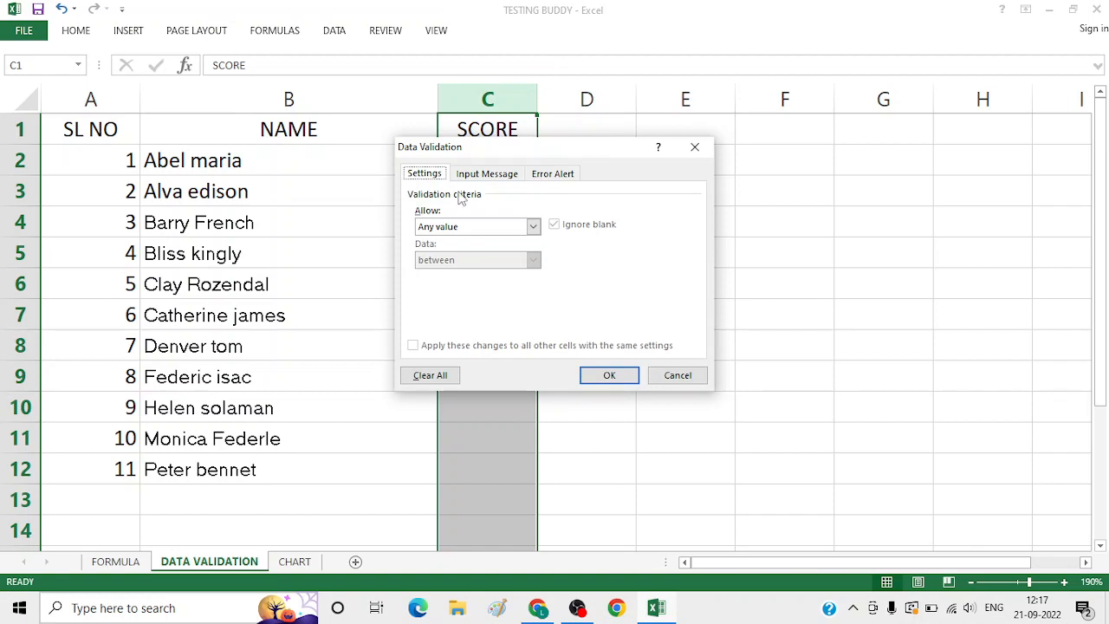
pyautogui.click(509, 229)
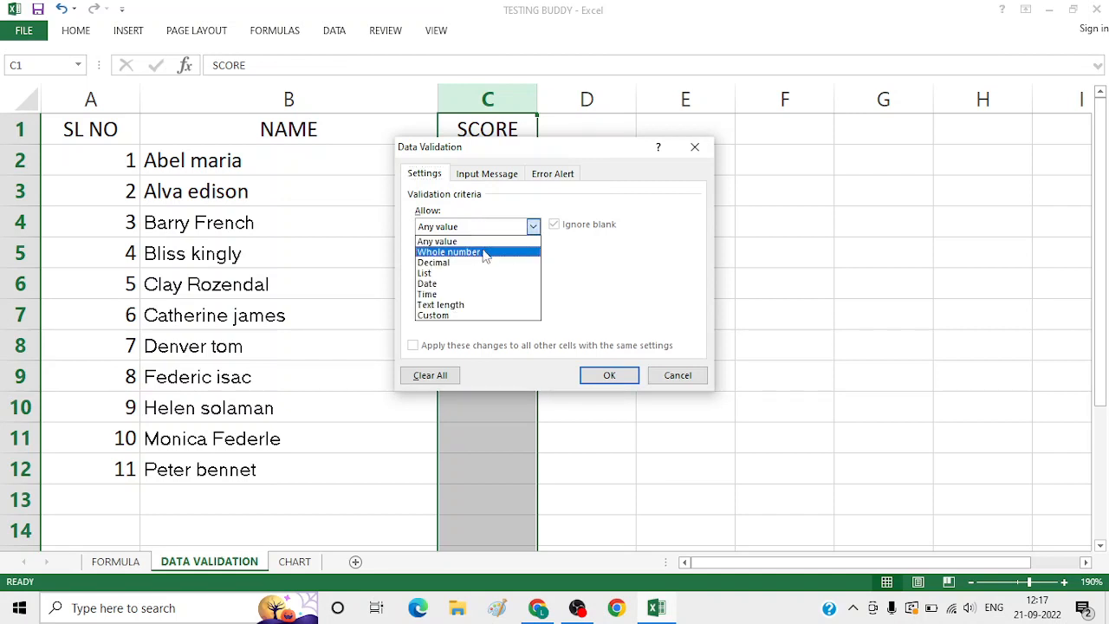
pyautogui.click(485, 252)
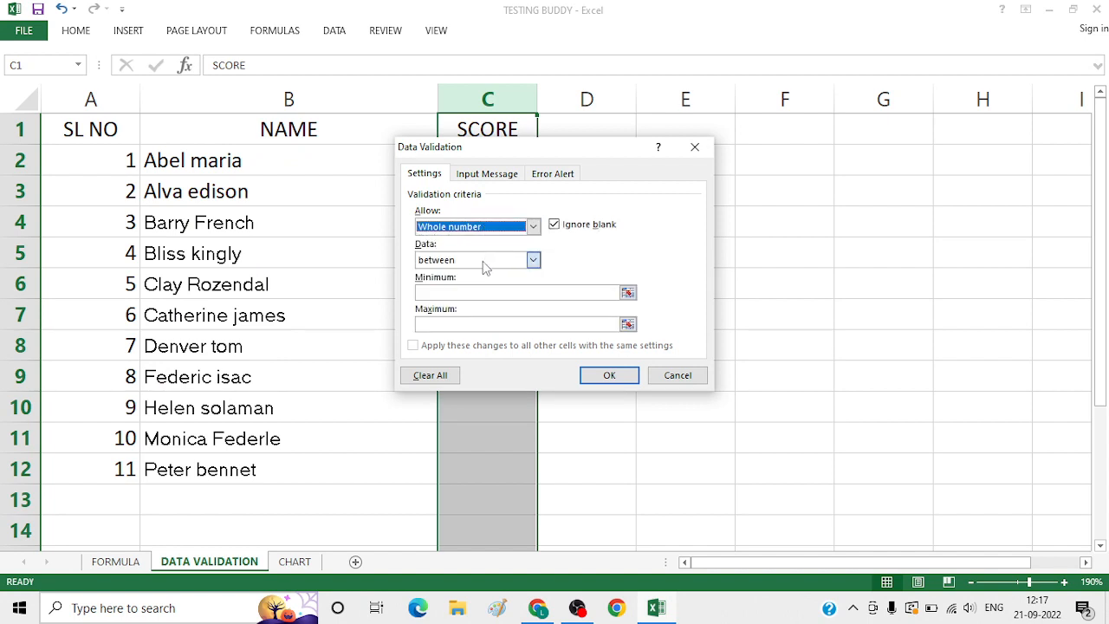
# Restrict the validation rule to values between a minimum of 0 and a maximum of 100
pyautogui.click(485, 263)
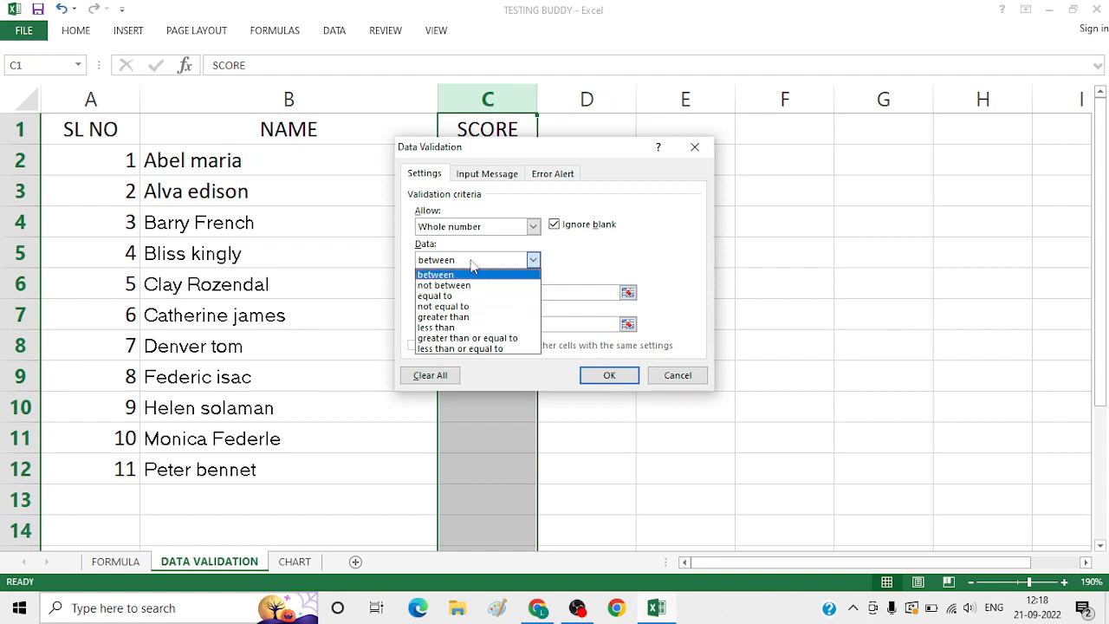
pyautogui.click(471, 265)
pyautogui.click(468, 292)
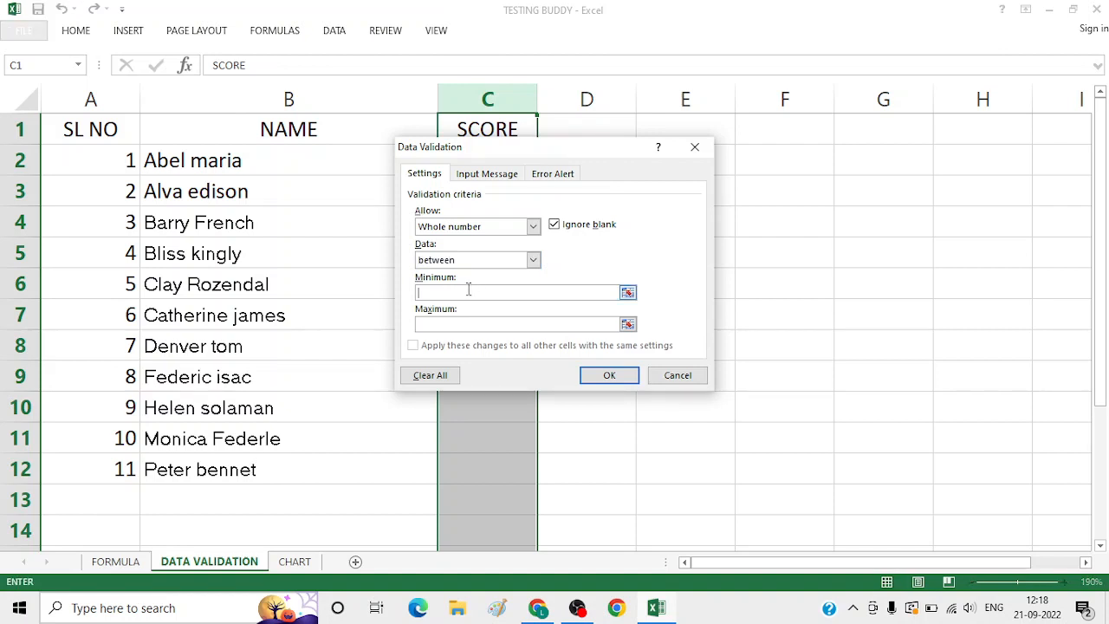
pyautogui.write('0')
pyautogui.click(465, 322)
pyautogui.write('100')
# Give the validation rule's error alert the title INVALID SCORE
pyautogui.click(551, 176)
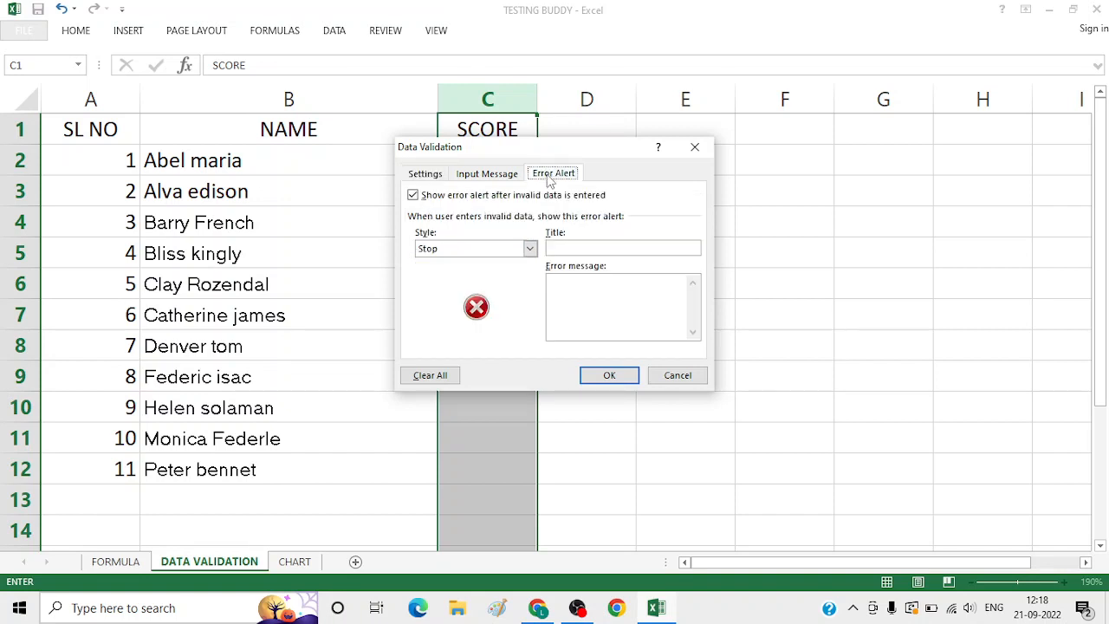
pyautogui.click(564, 248)
pyautogui.write('INVA')
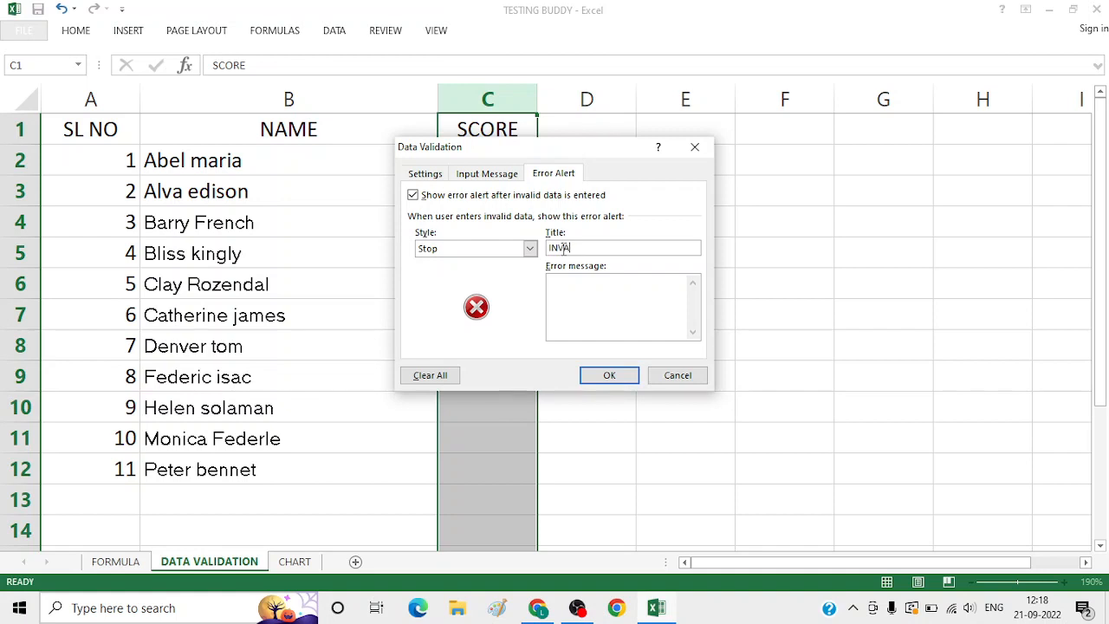
pyautogui.write('LID SCORE')
# Set the error alert's message to PLEASE INPUT 0 TO 100 and apply the validation rule
pyautogui.click(576, 283)
pyautogui.write('PLEASE INPUT ')
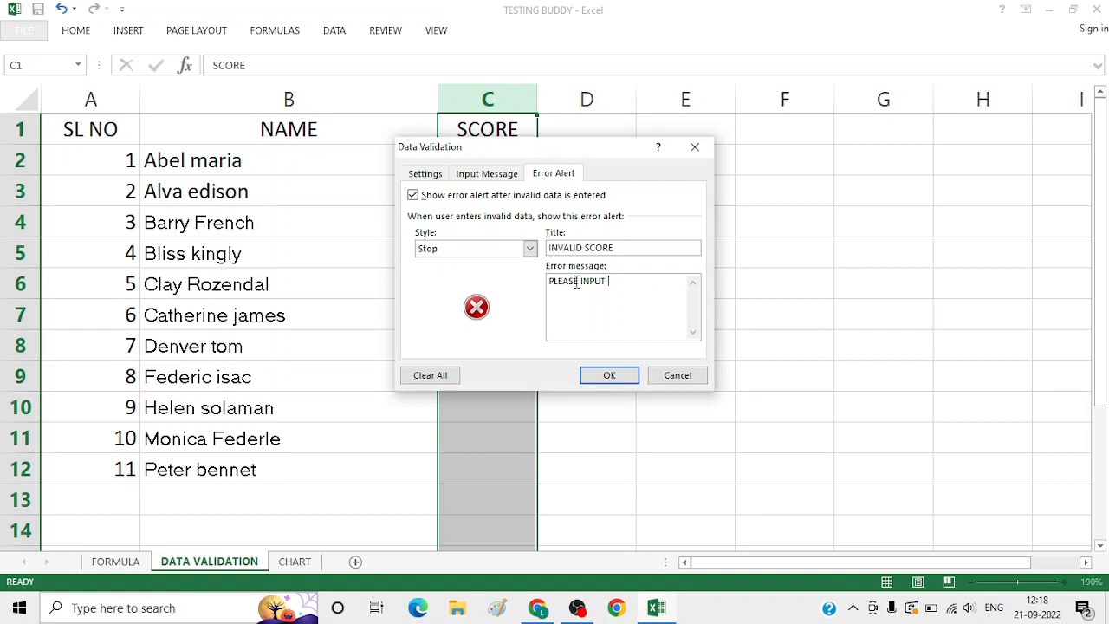
pyautogui.write('0 TO 100')
pyautogui.click(617, 379)
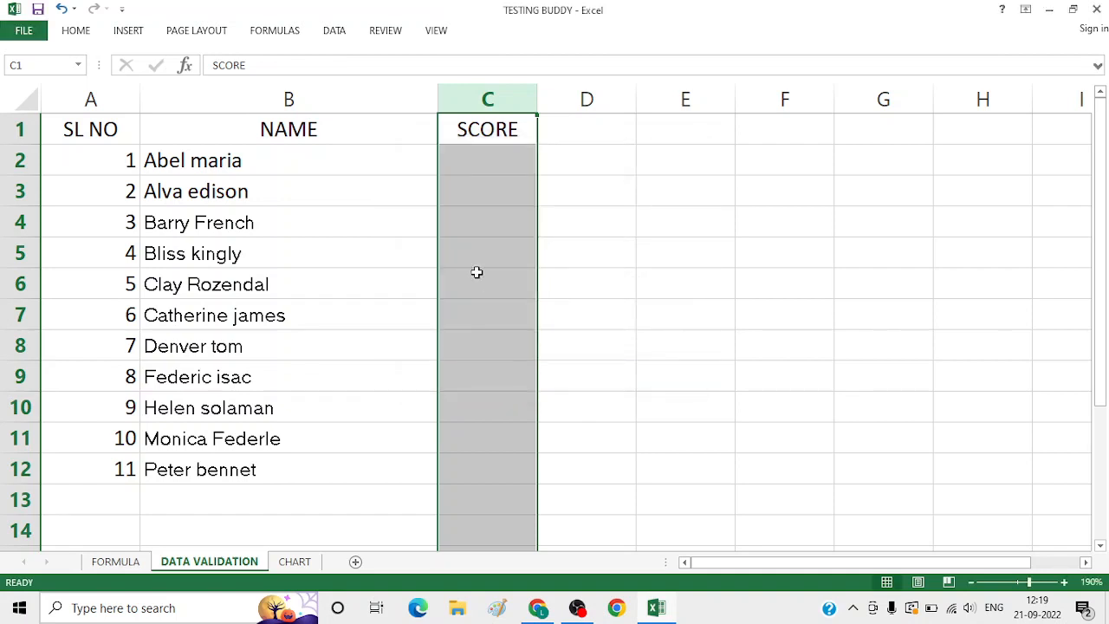
# Fill in the scores 45, 58, 32, 86 and 95 in cells C2 to C6
pyautogui.click(461, 246)
pyautogui.doubleClick(466, 168)
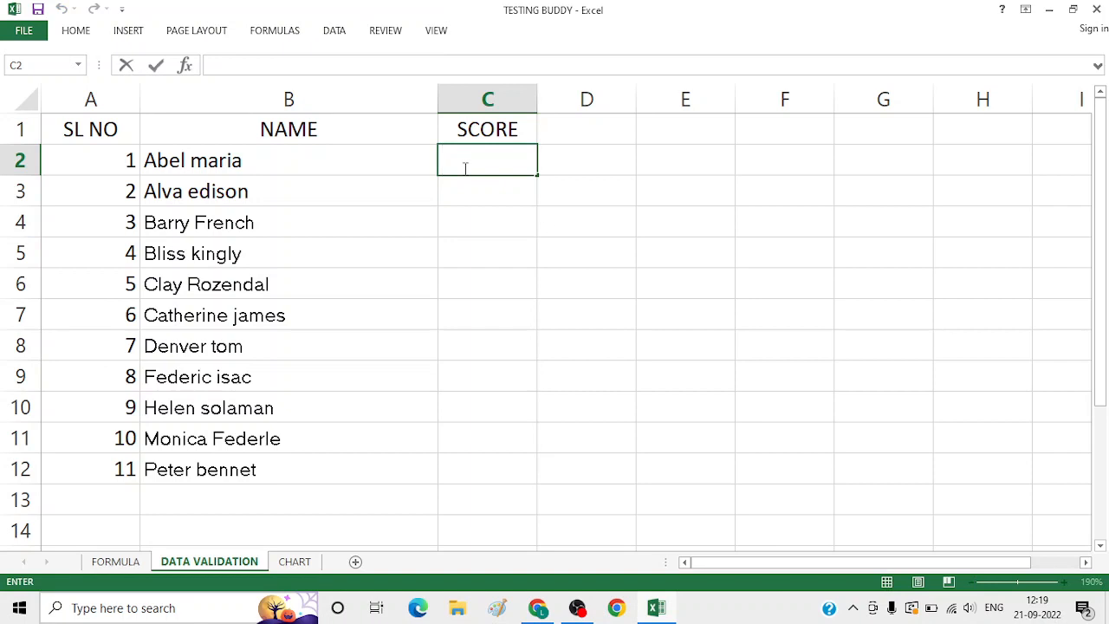
pyautogui.write('45')
pyautogui.click(471, 191)
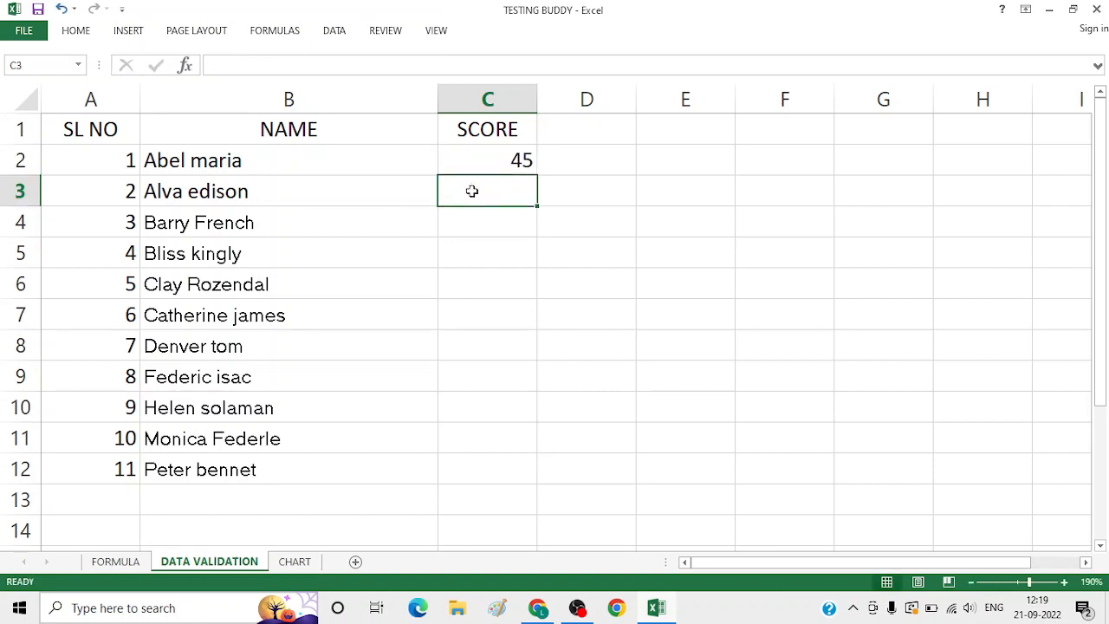
pyautogui.write('58')
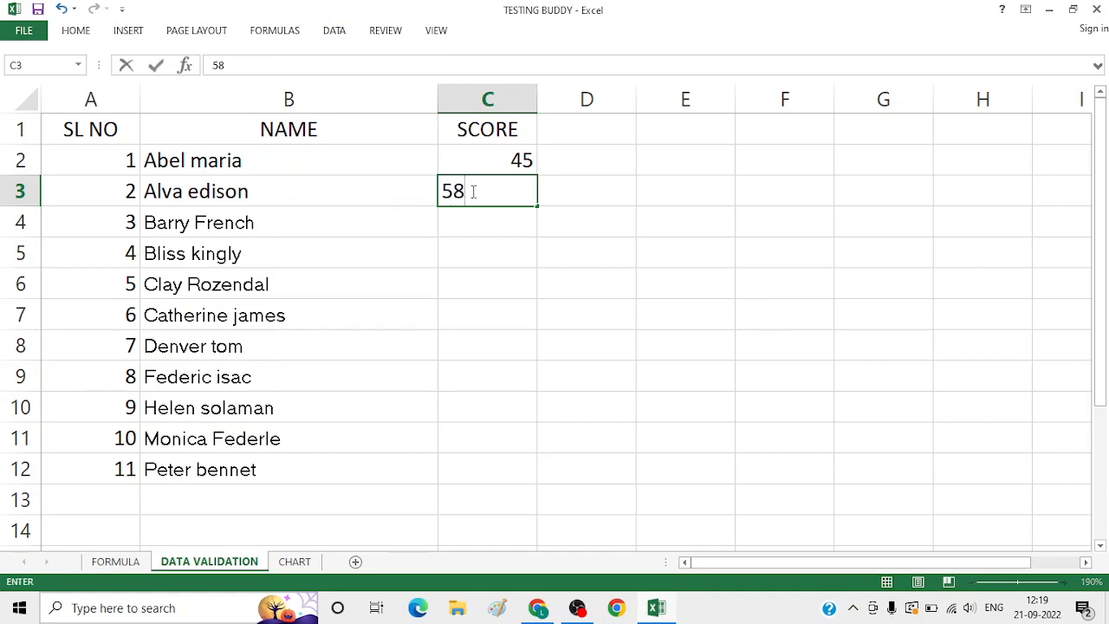
pyautogui.click(476, 216)
pyautogui.write('3')
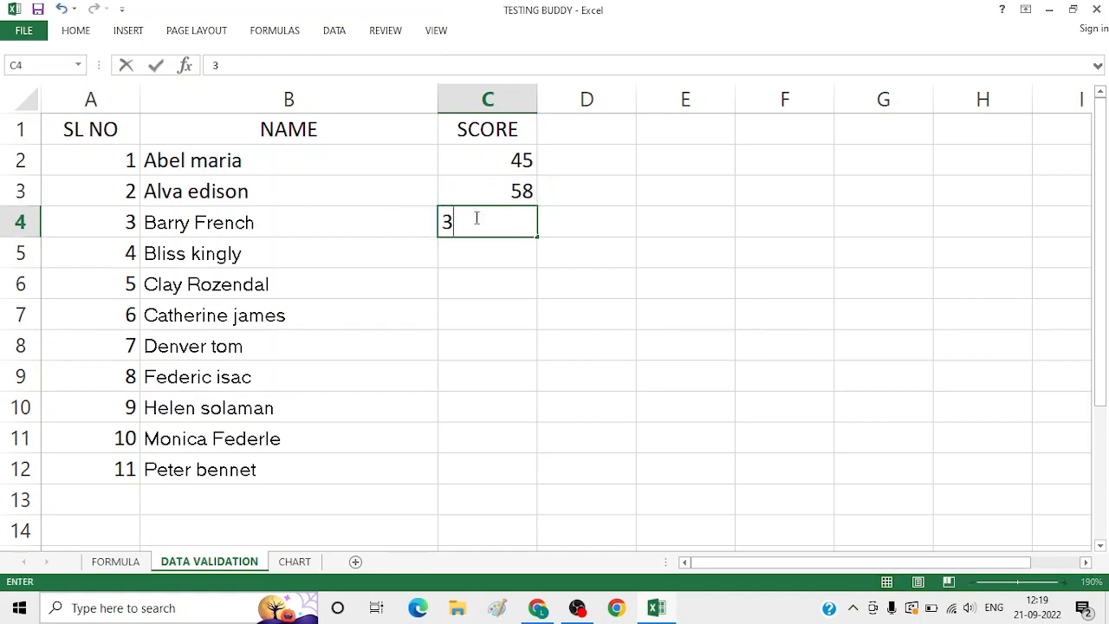
pyautogui.write('2')
pyautogui.click(480, 255)
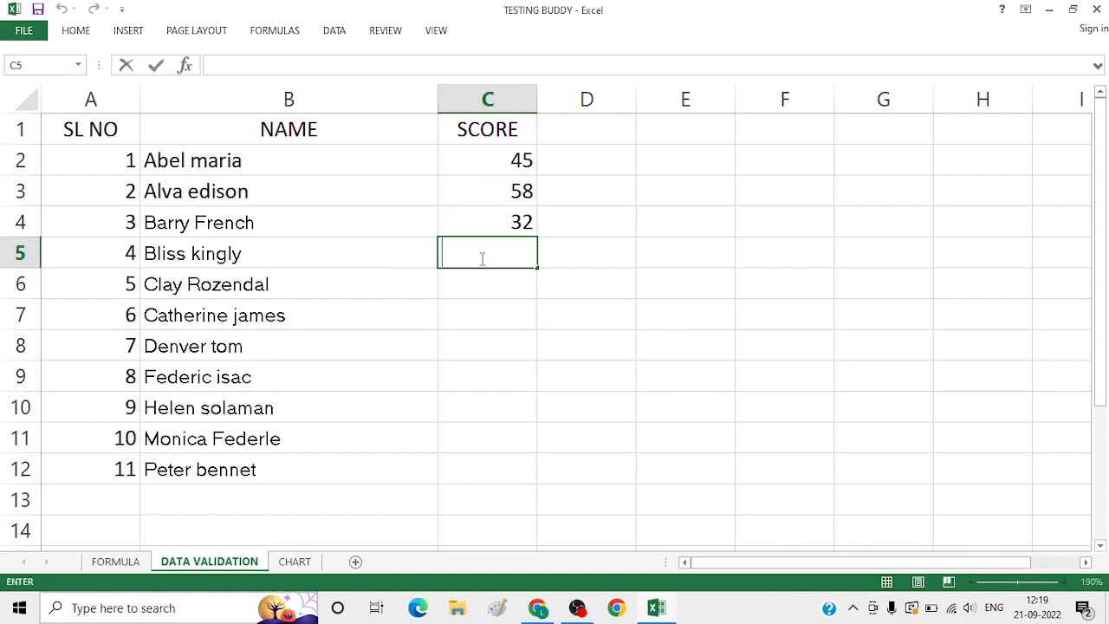
pyautogui.write('86')
pyautogui.click(485, 276)
pyautogui.write('95')
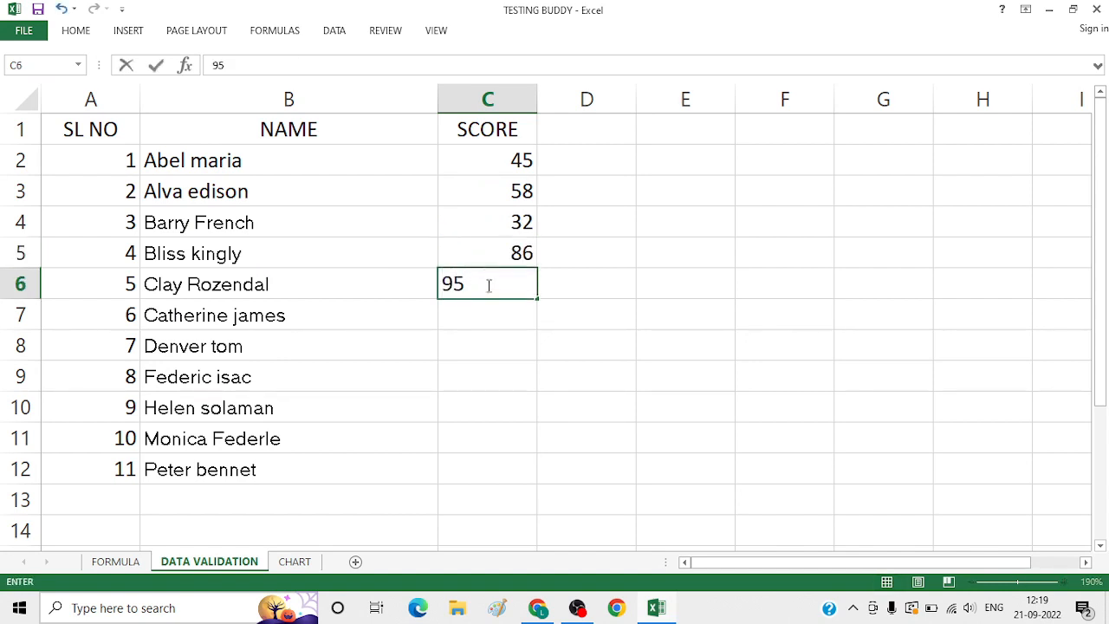
# Fill in the scores 75, 47, 90, 83, 82 and 59 in cells C7 to C12
pyautogui.click(495, 322)
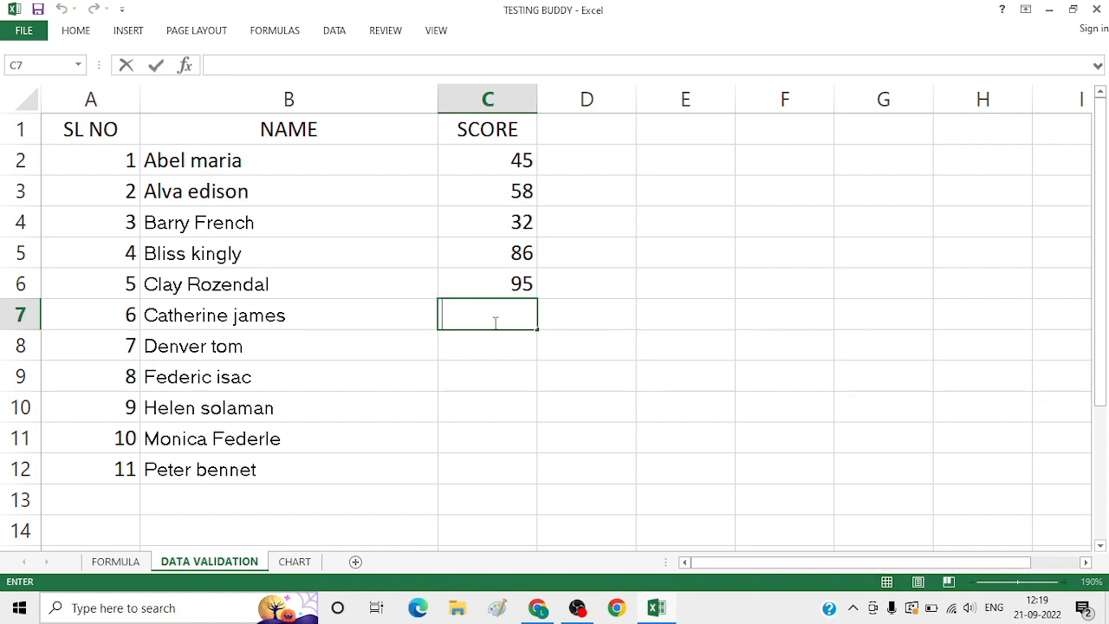
pyautogui.write('75')
pyautogui.click(499, 345)
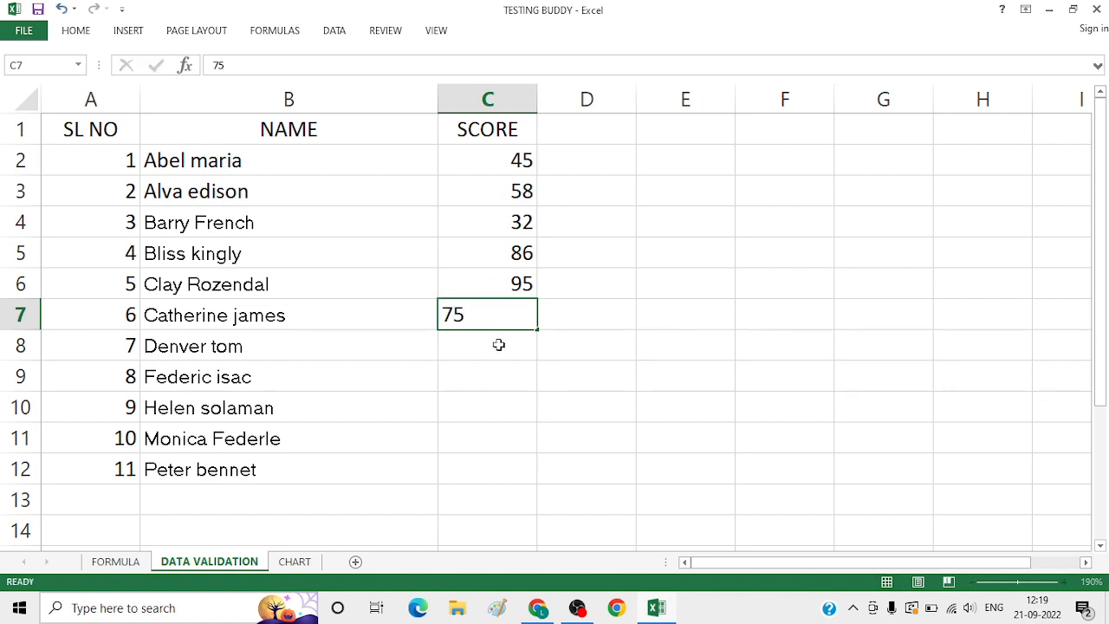
pyautogui.write('4')
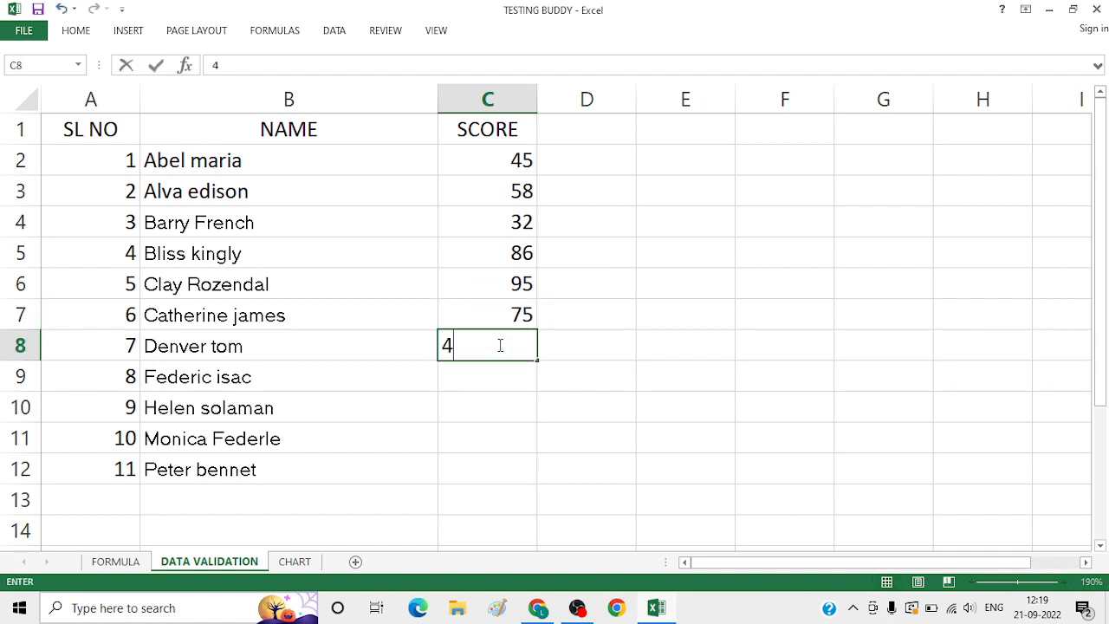
pyautogui.write('7')
pyautogui.click(511, 370)
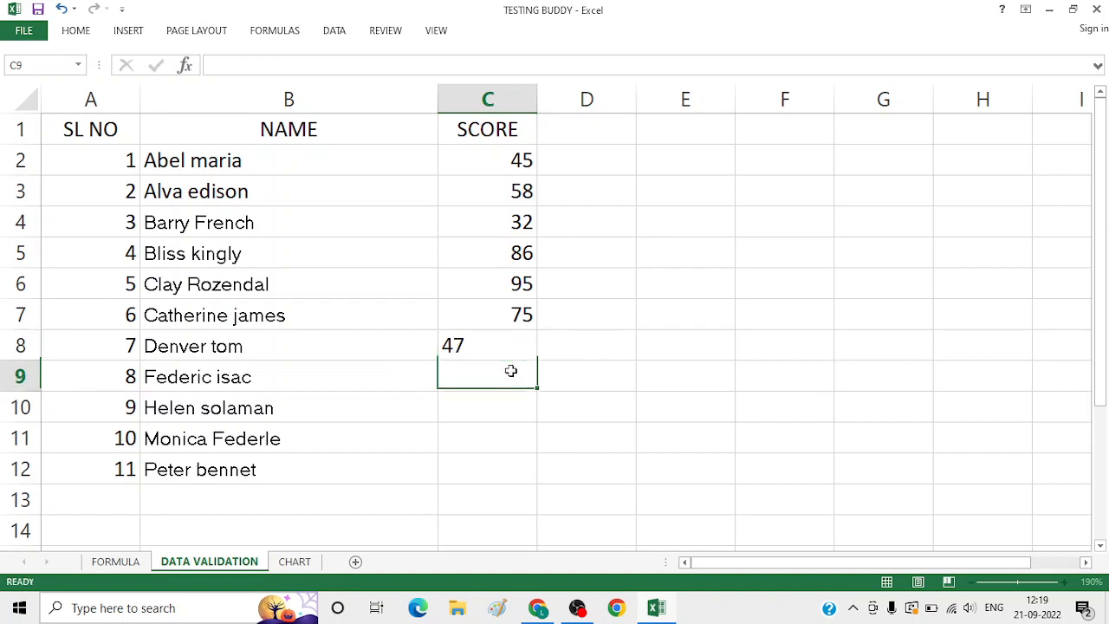
pyautogui.write('90')
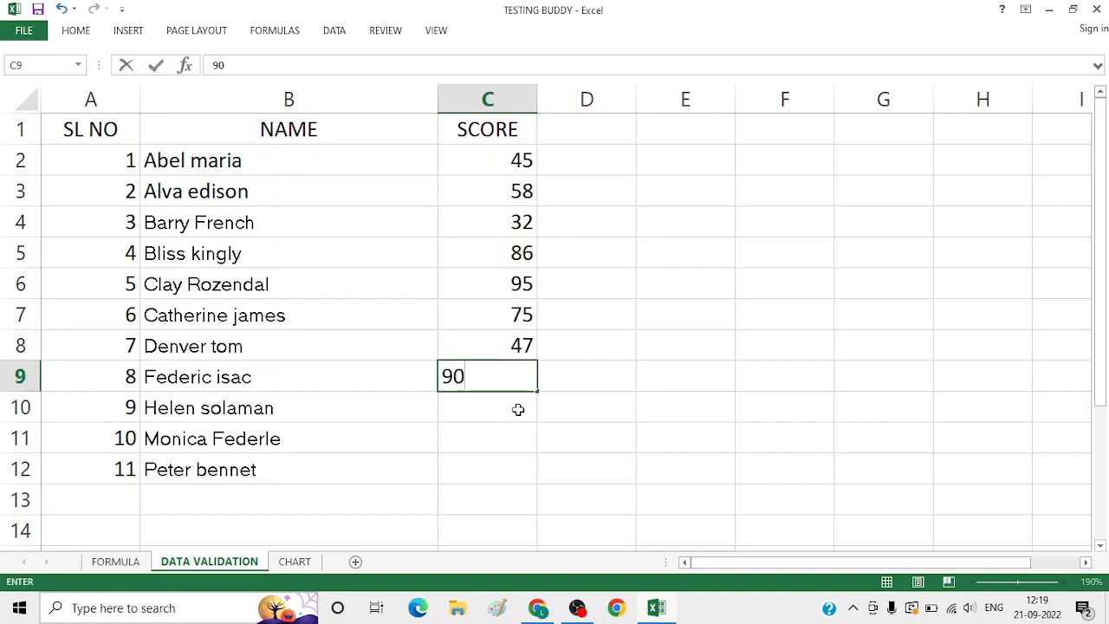
pyautogui.click(519, 413)
pyautogui.write('8')
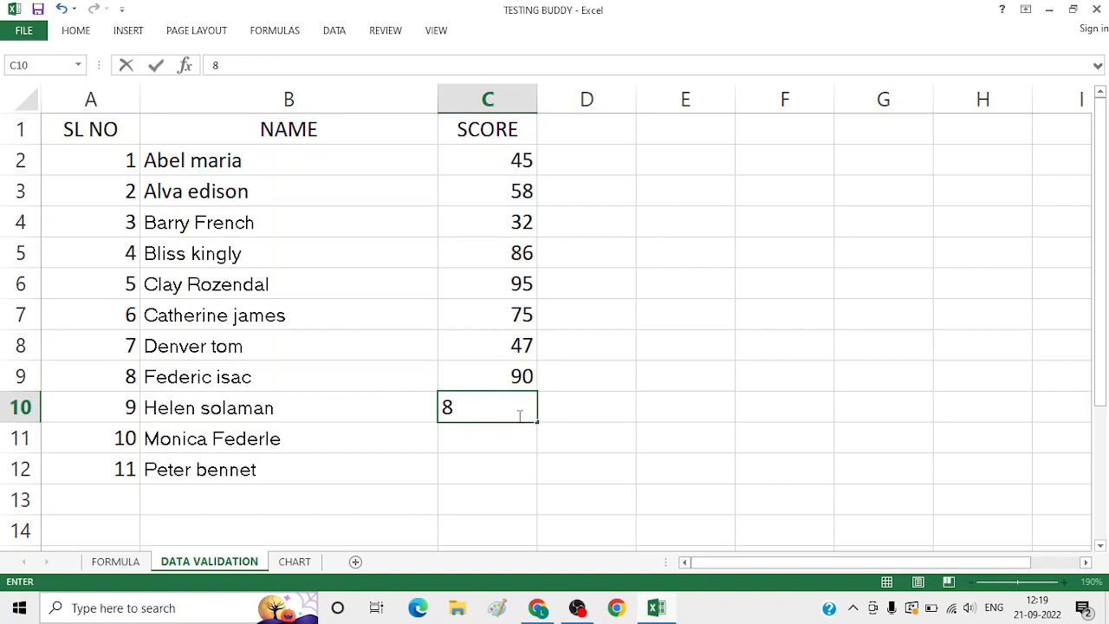
pyautogui.write('3')
pyautogui.click(527, 430)
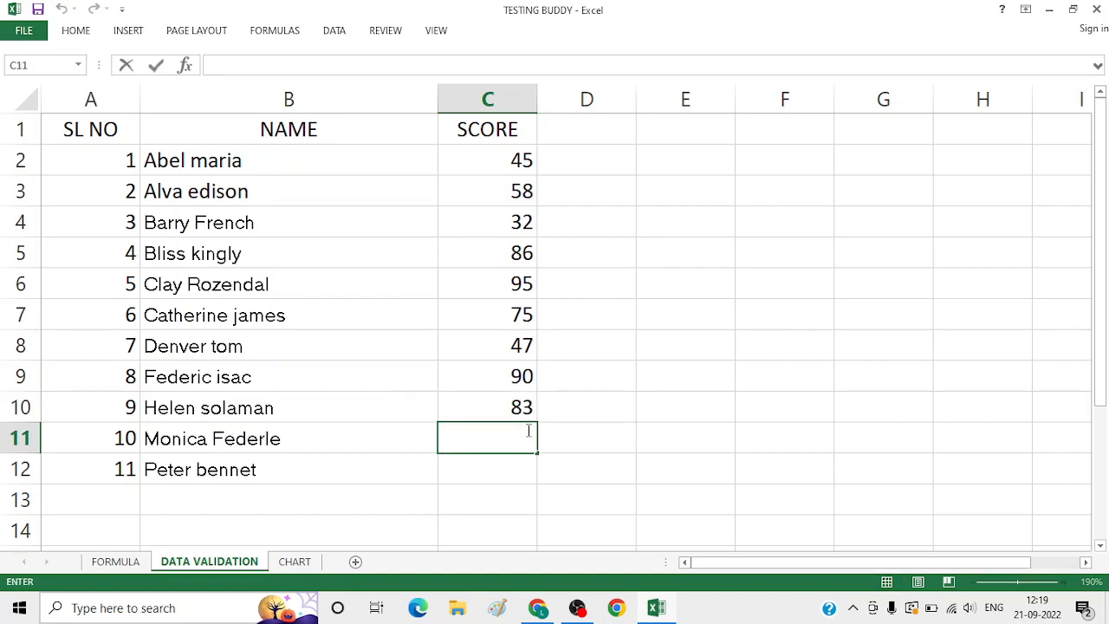
pyautogui.write('82')
pyautogui.click(522, 466)
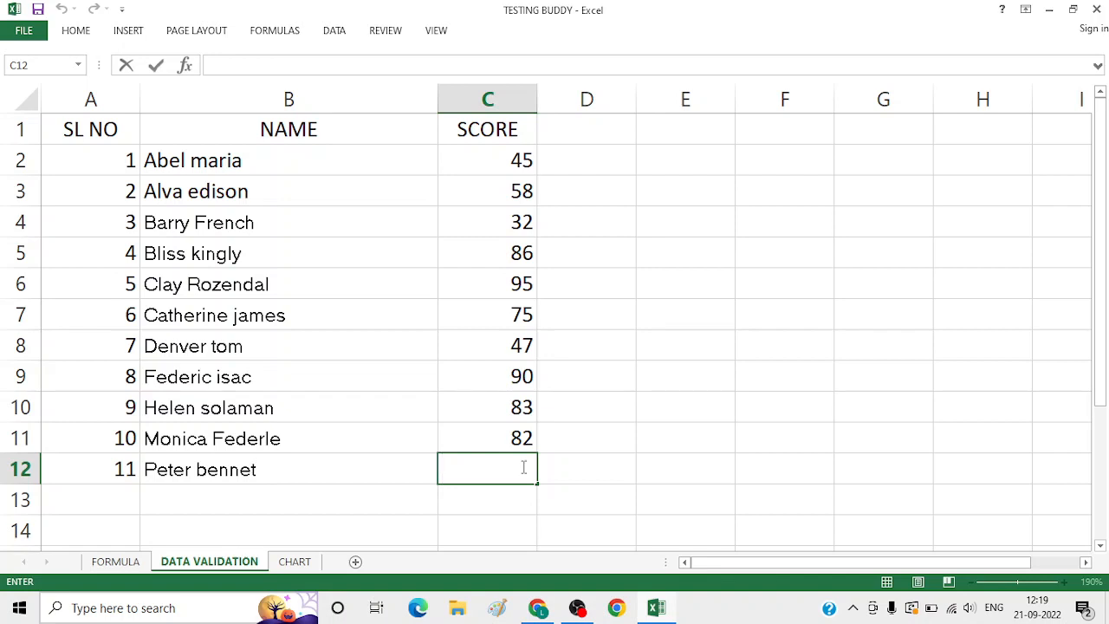
pyautogui.write('59')
pyautogui.click(567, 458)
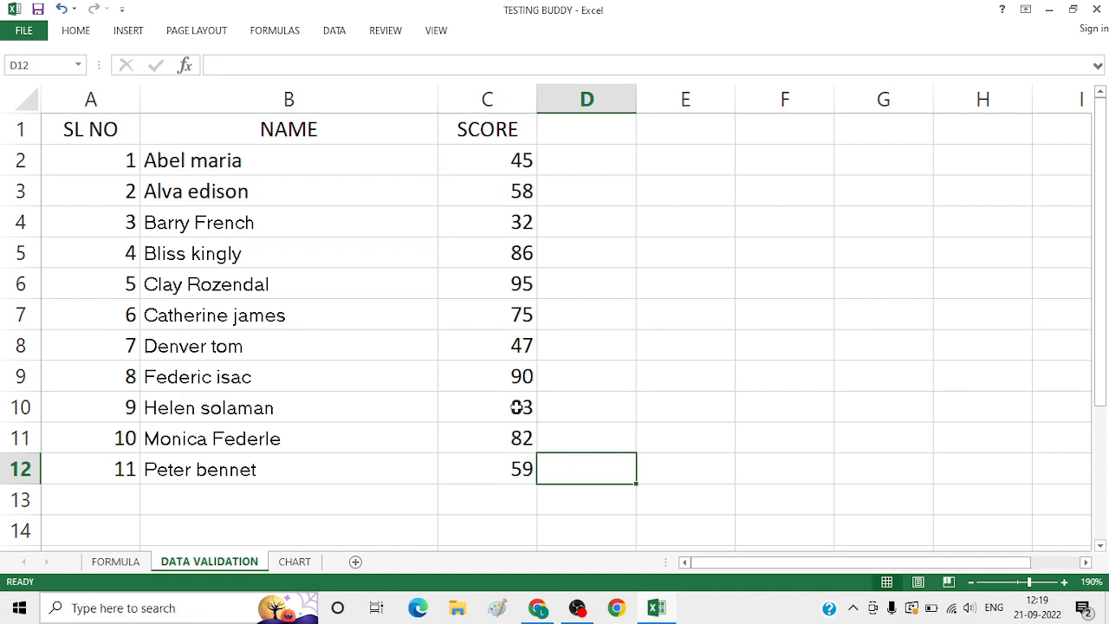
# Clear the score in C10 and try entering 150 there to test the validation rule, then cancel the entry
pyautogui.moveTo(515, 407); pyautogui.dragTo(517, 485)
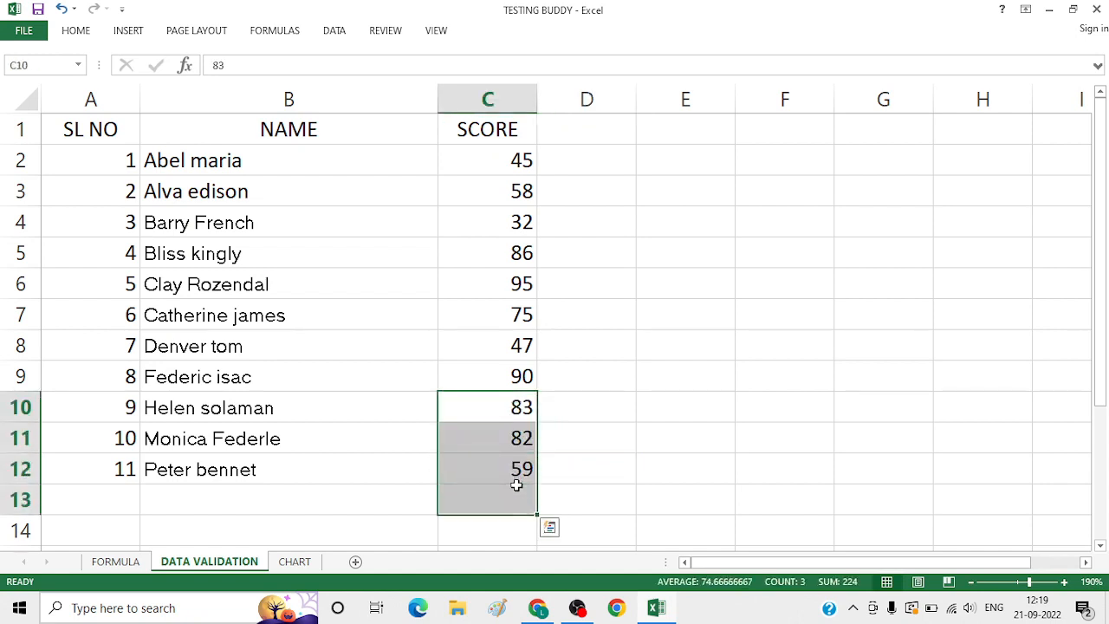
pyautogui.press('BackSpace')
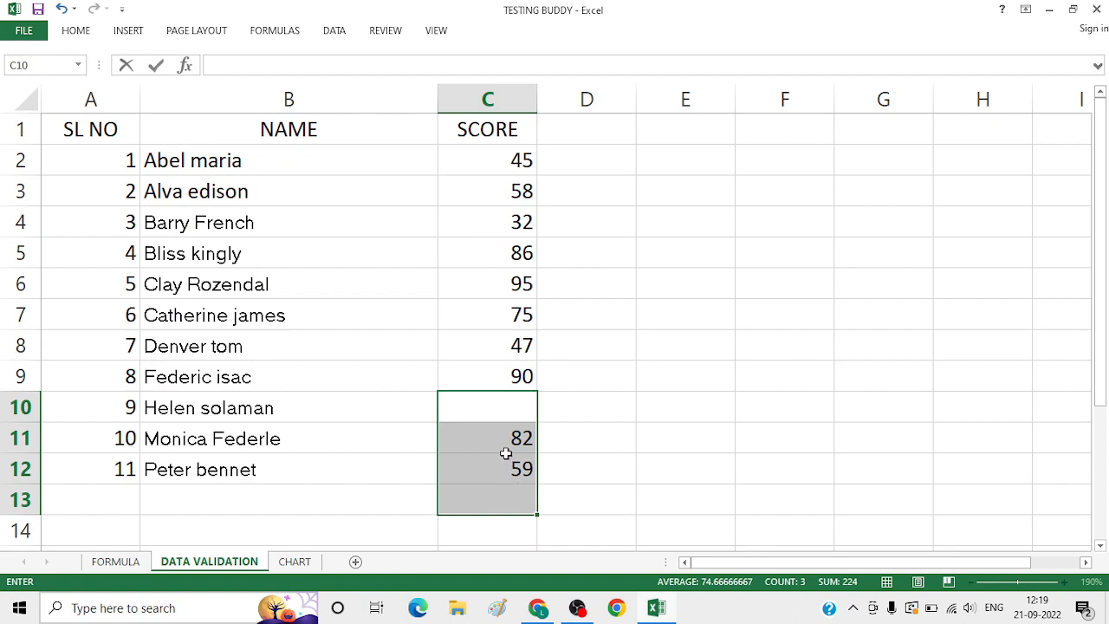
pyautogui.click(501, 419)
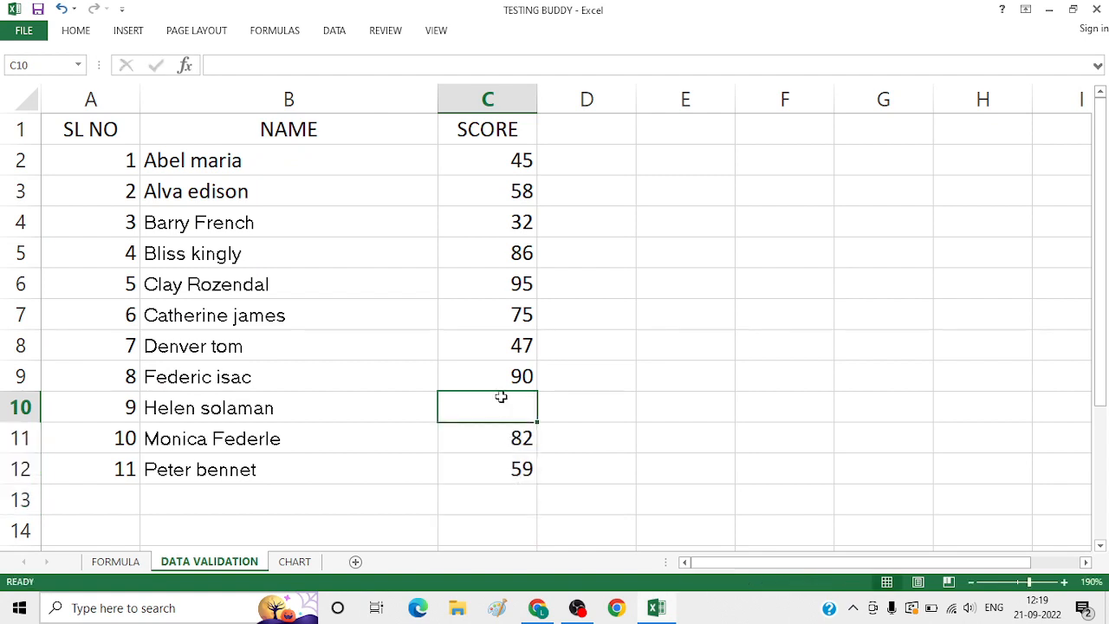
pyautogui.write('150')
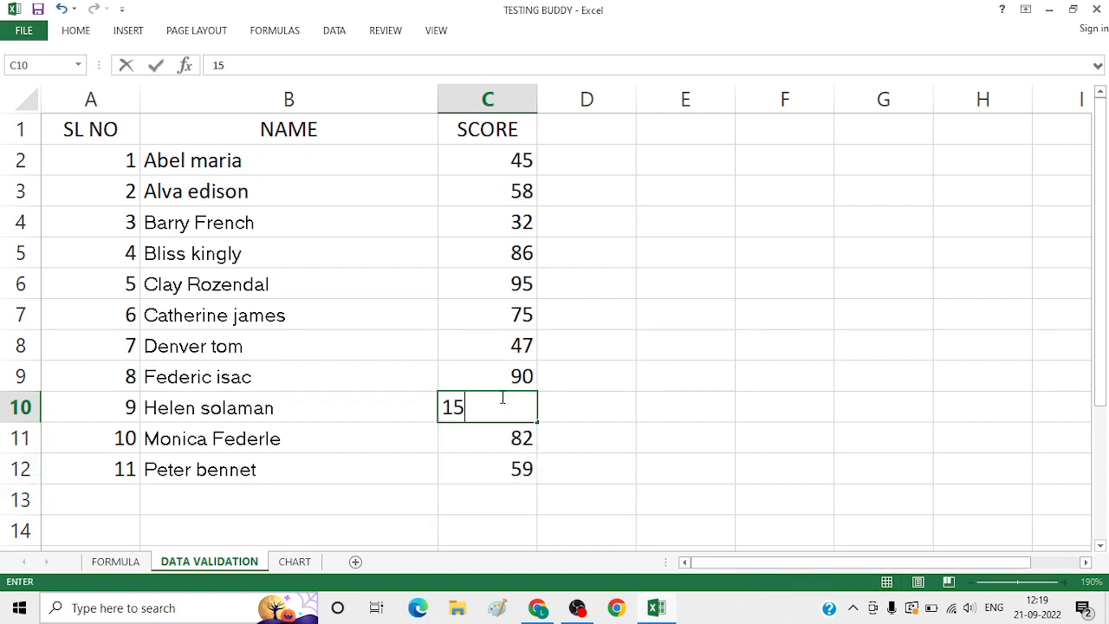
pyautogui.click(586, 454)
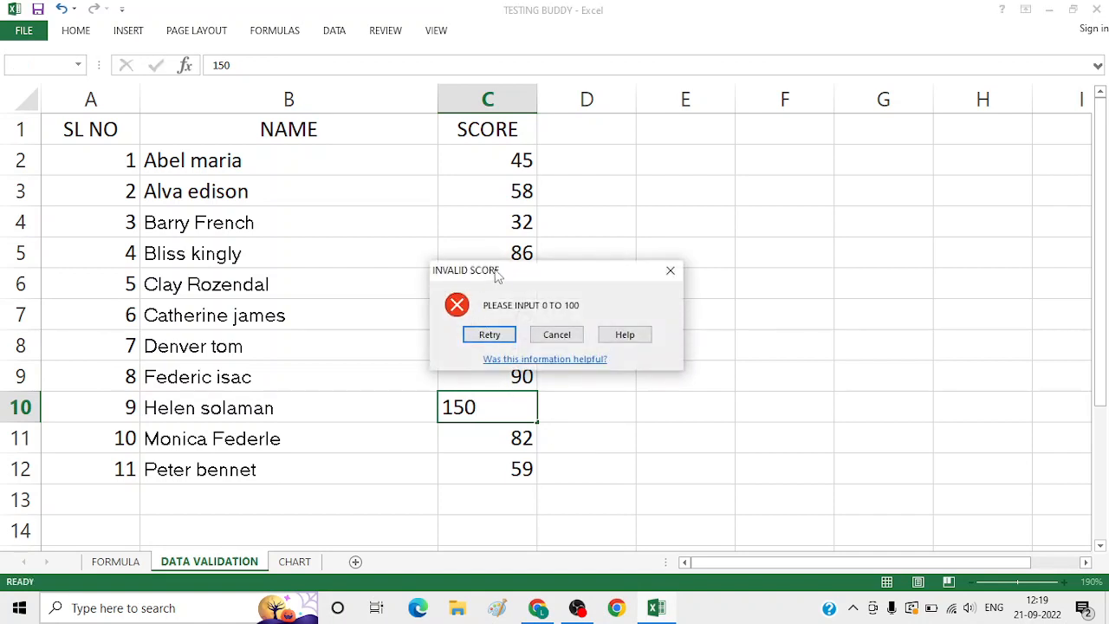
pyautogui.click(559, 337)
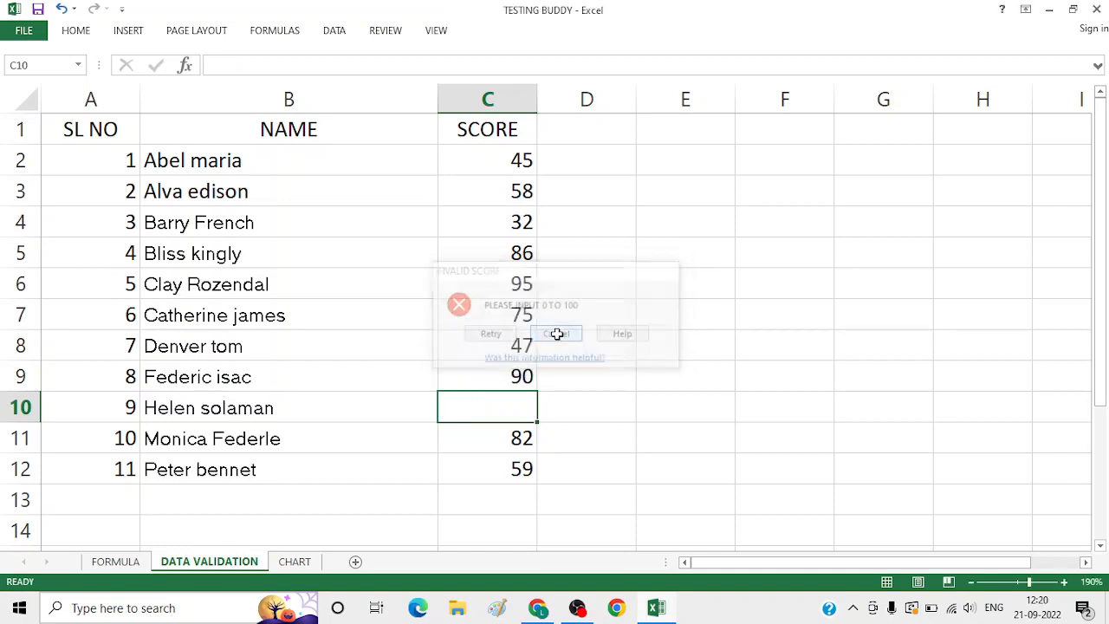
# Enter the score 100 in cell C10
pyautogui.click(498, 379)
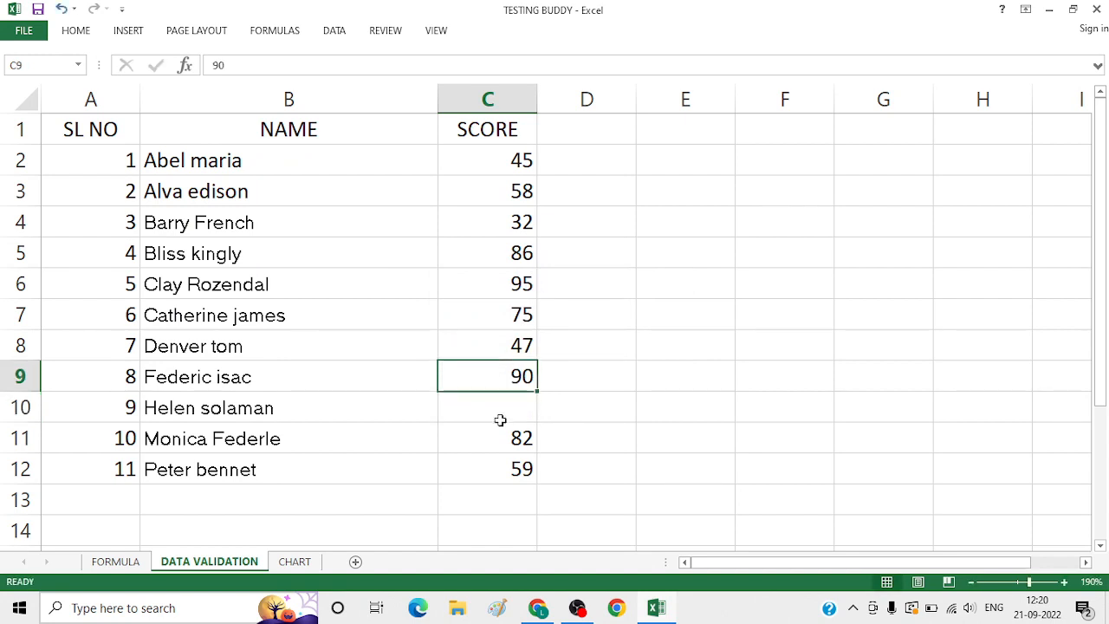
pyautogui.press('Down')
pyautogui.press('Down')
pyautogui.press('Down')
pyautogui.click(499, 416)
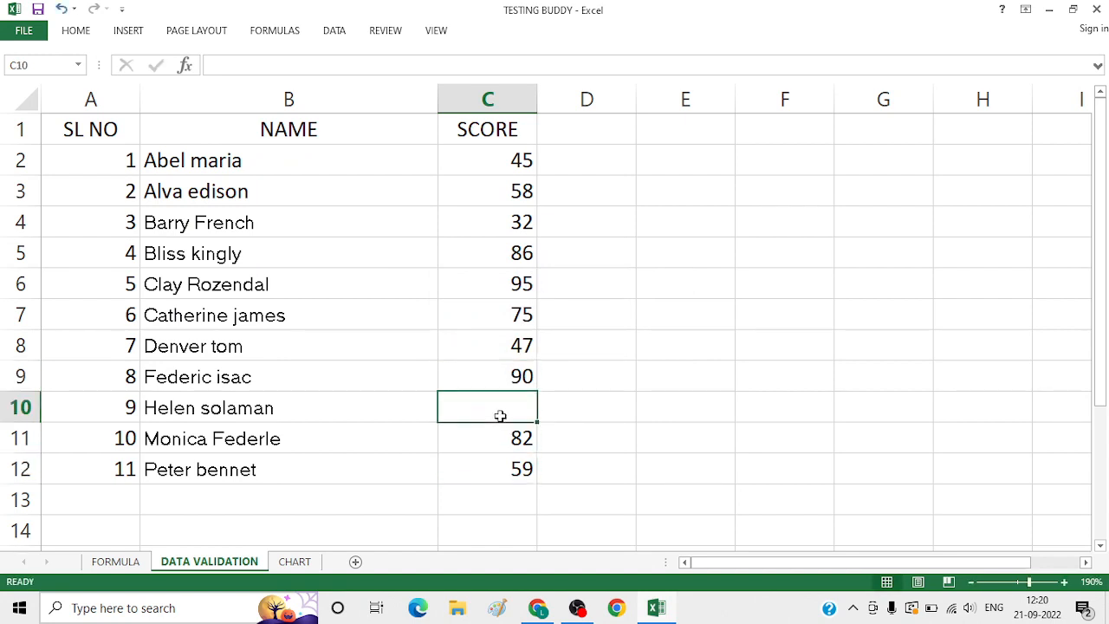
pyautogui.write('100')
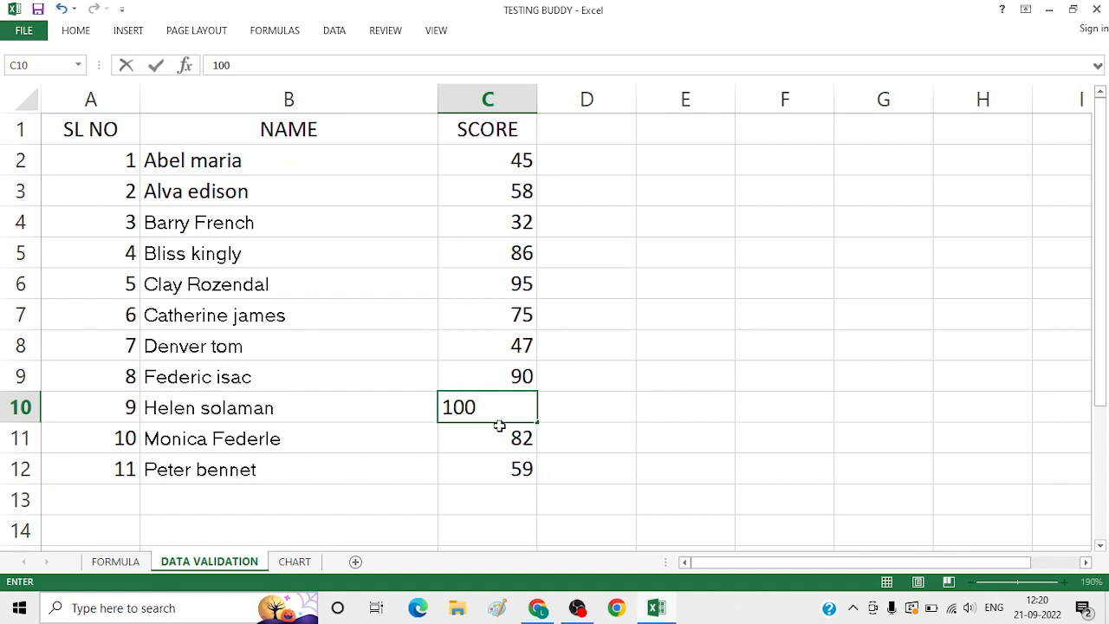
pyautogui.click(499, 426)
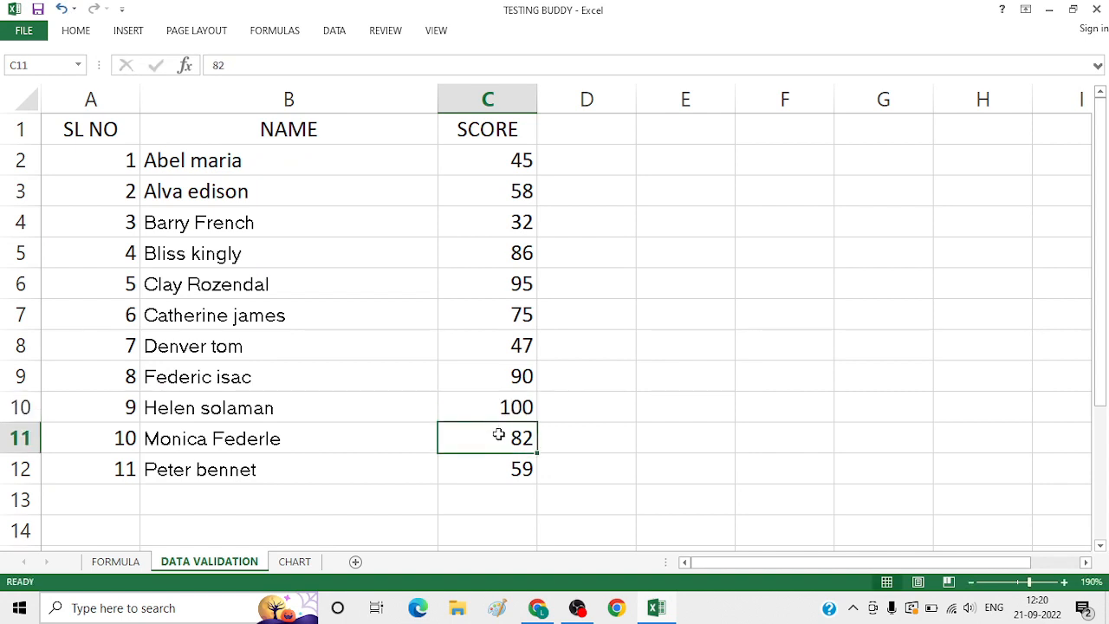
# Replace the score in cell C11 with 0
pyautogui.doubleClick(498, 431)
pyautogui.moveTo(502, 434); pyautogui.dragTo(532, 436)
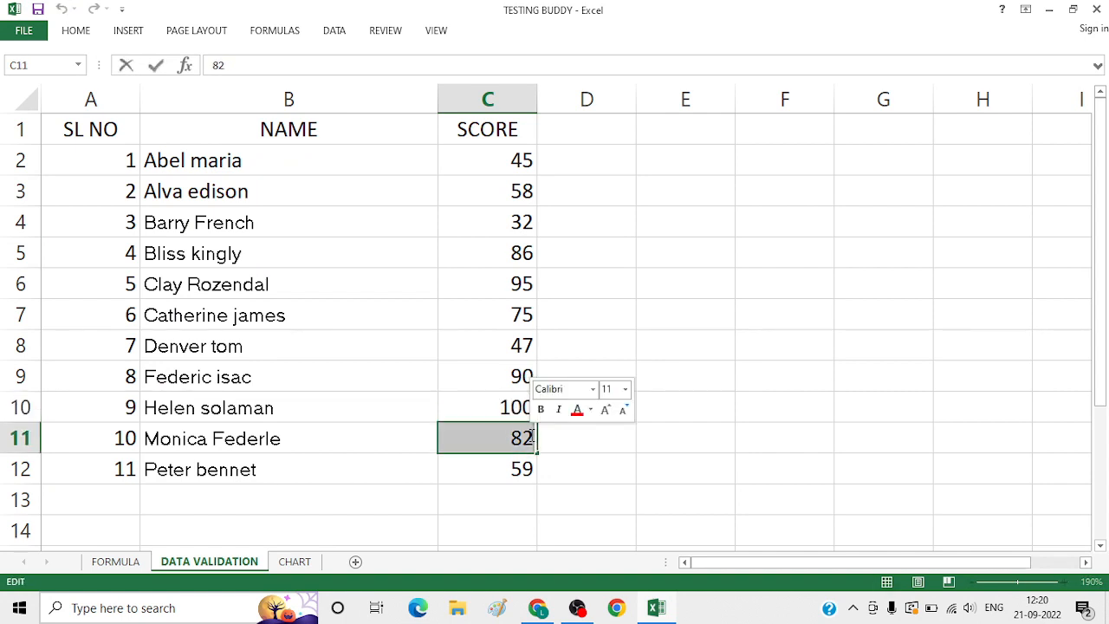
pyautogui.write('0')
pyautogui.press('Return')
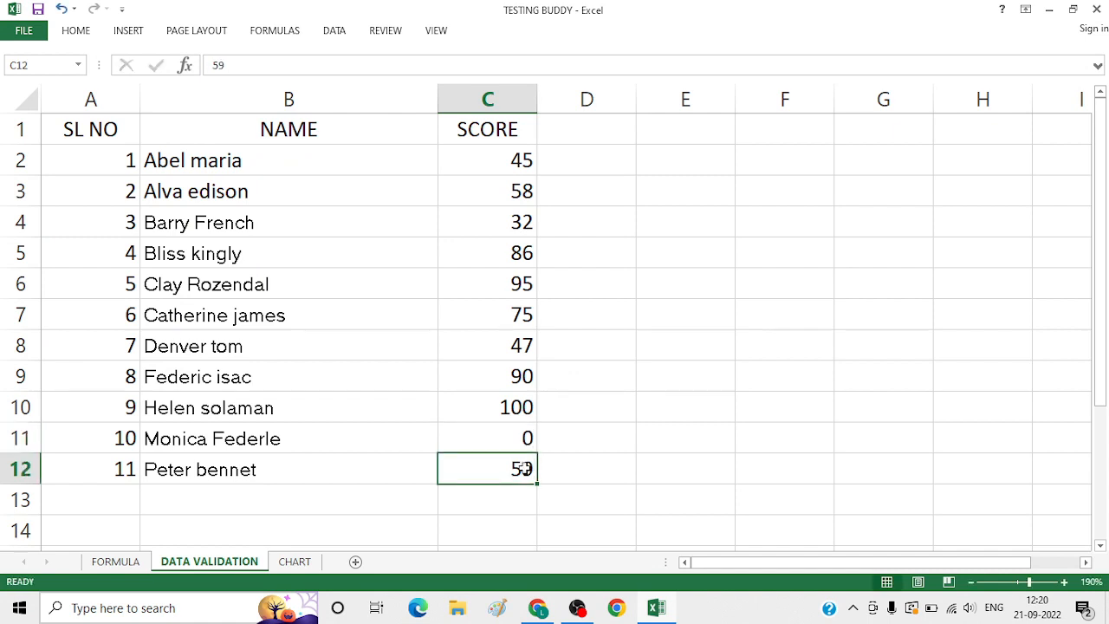
# Try to change the score in C12 to 101 to test the upper limit, and cancel the entry
pyautogui.doubleClick(523, 468)
pyautogui.moveTo(507, 468); pyautogui.dragTo(543, 469)
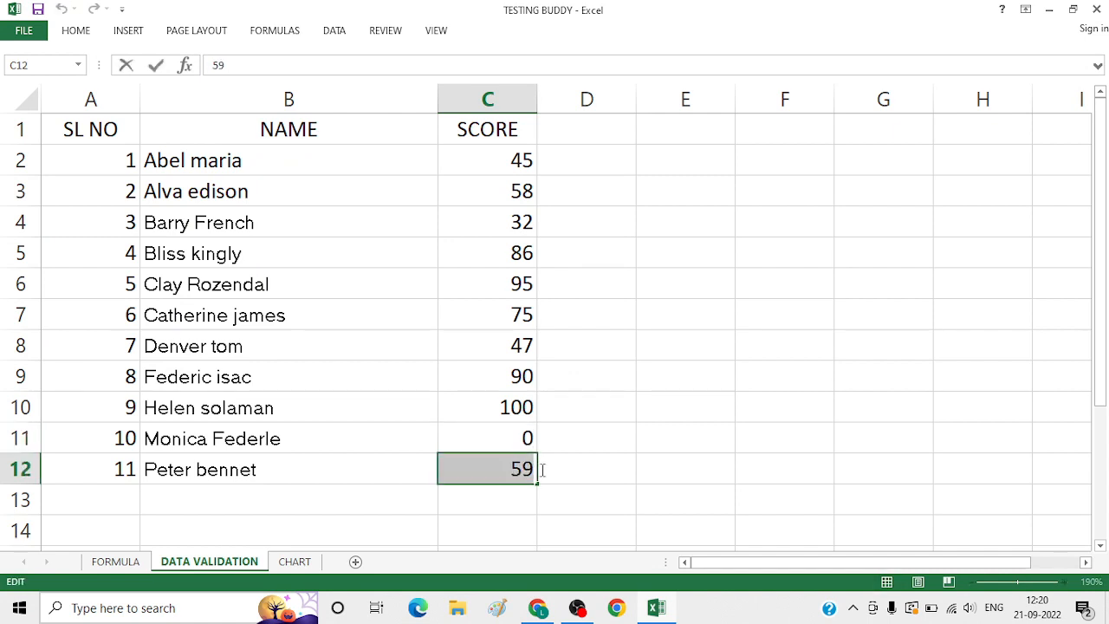
pyautogui.write('1')
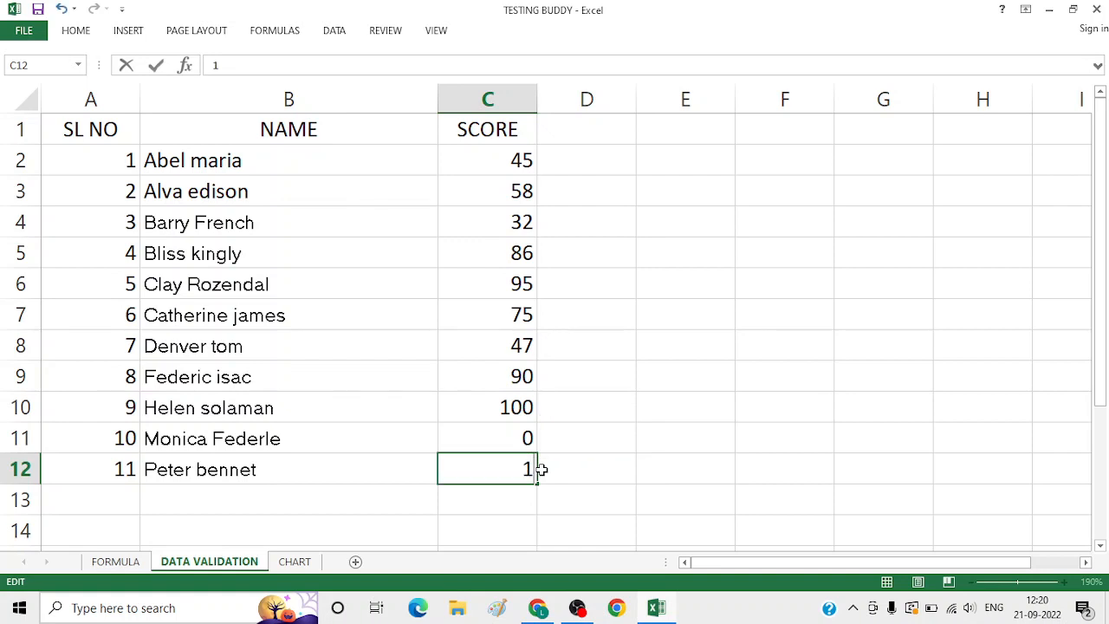
pyautogui.write('01')
pyautogui.press('Return')
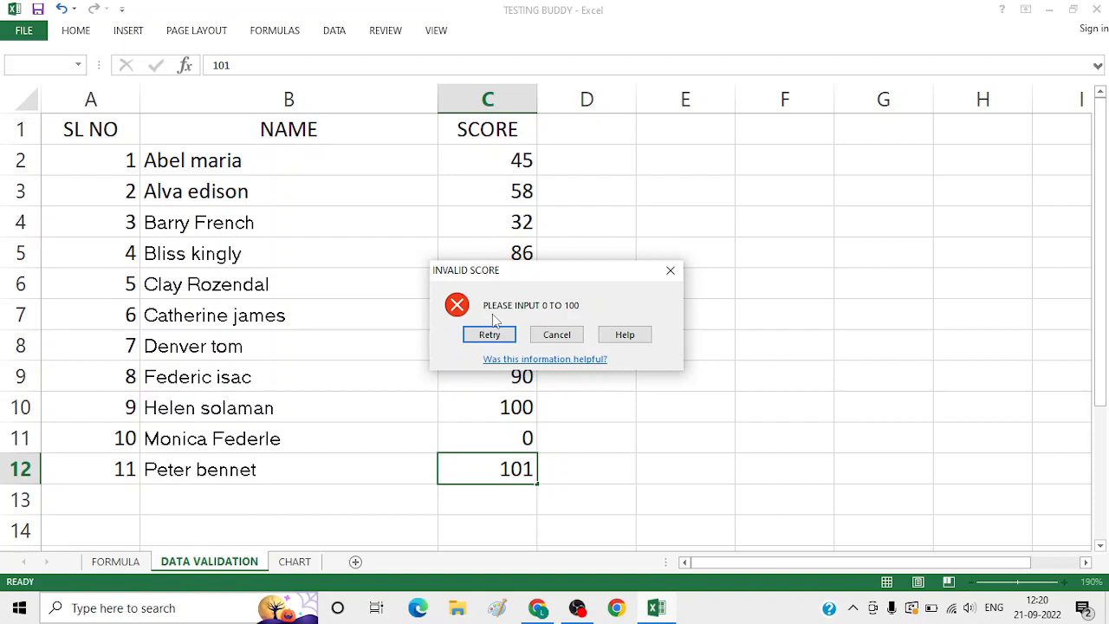
pyautogui.click(551, 334)
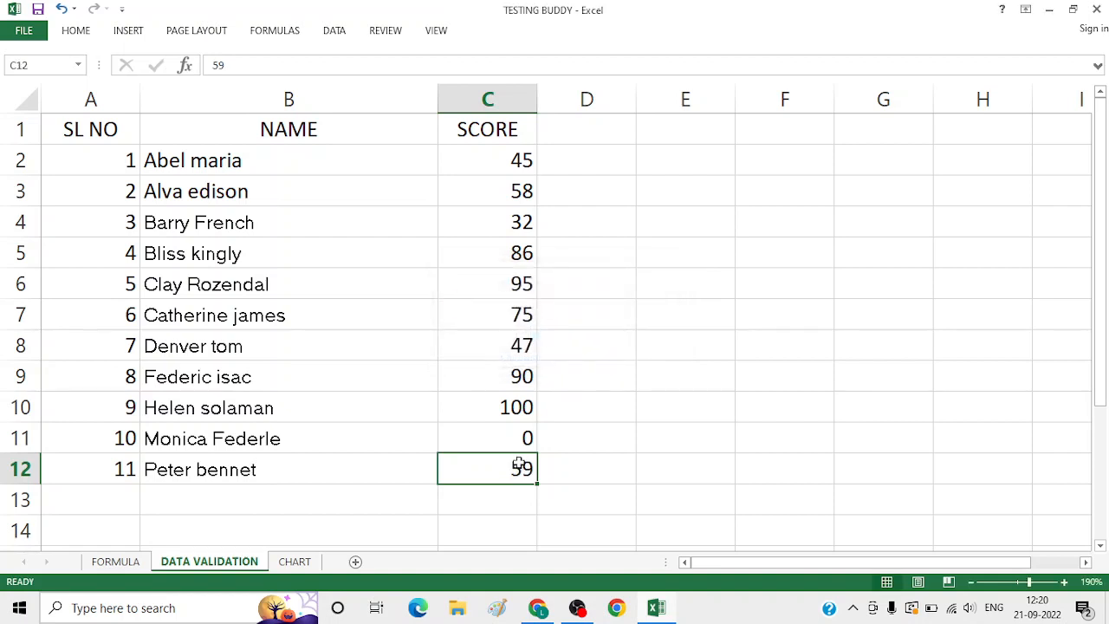
pyautogui.click(567, 492)
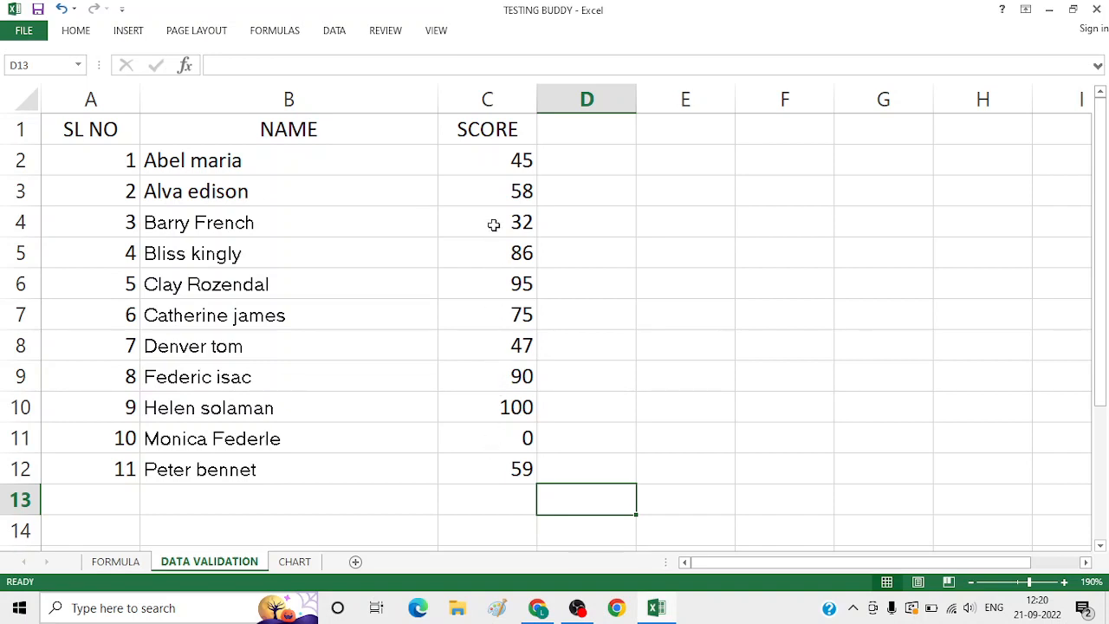
# Open the data validation rule of the whole SCORE column and re-enter 100 as its maximum
pyautogui.click(488, 102)
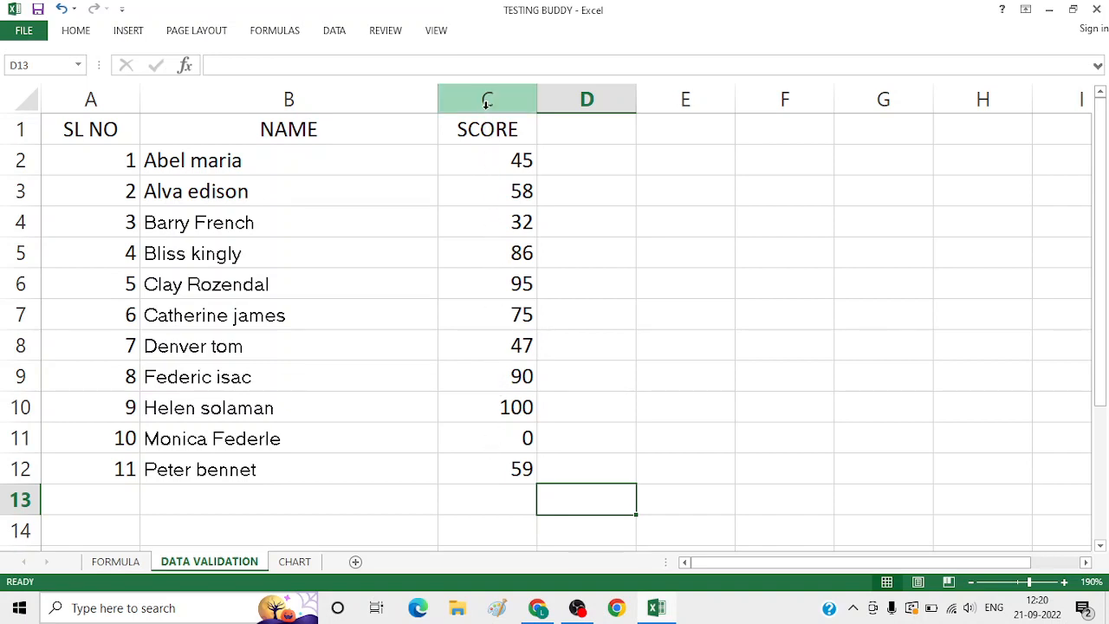
pyautogui.click(338, 33)
pyautogui.click(681, 92)
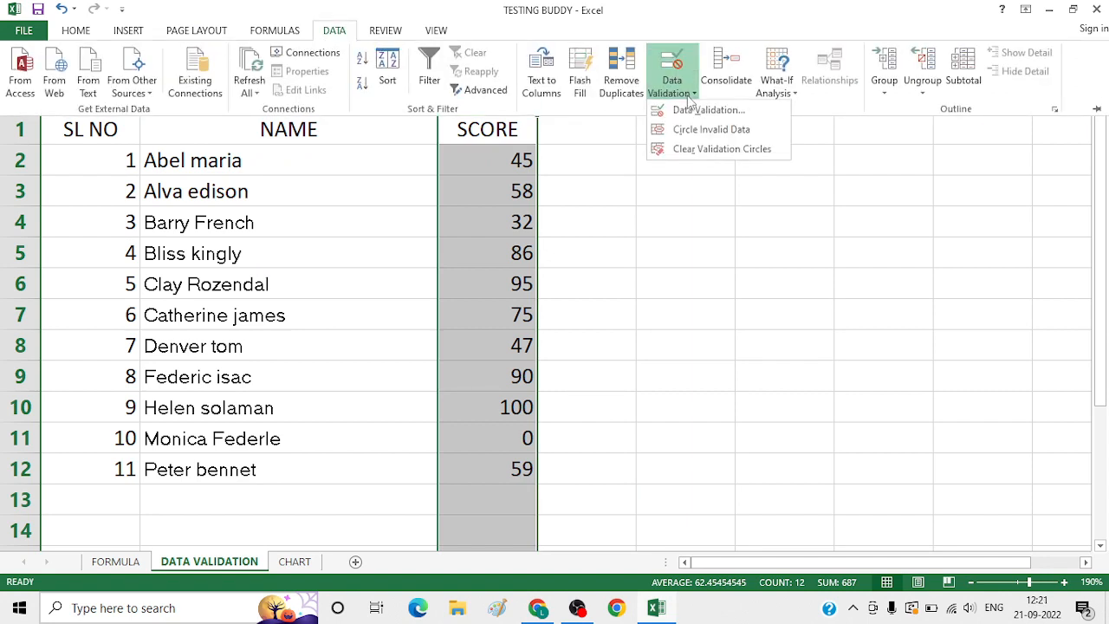
pyautogui.click(691, 116)
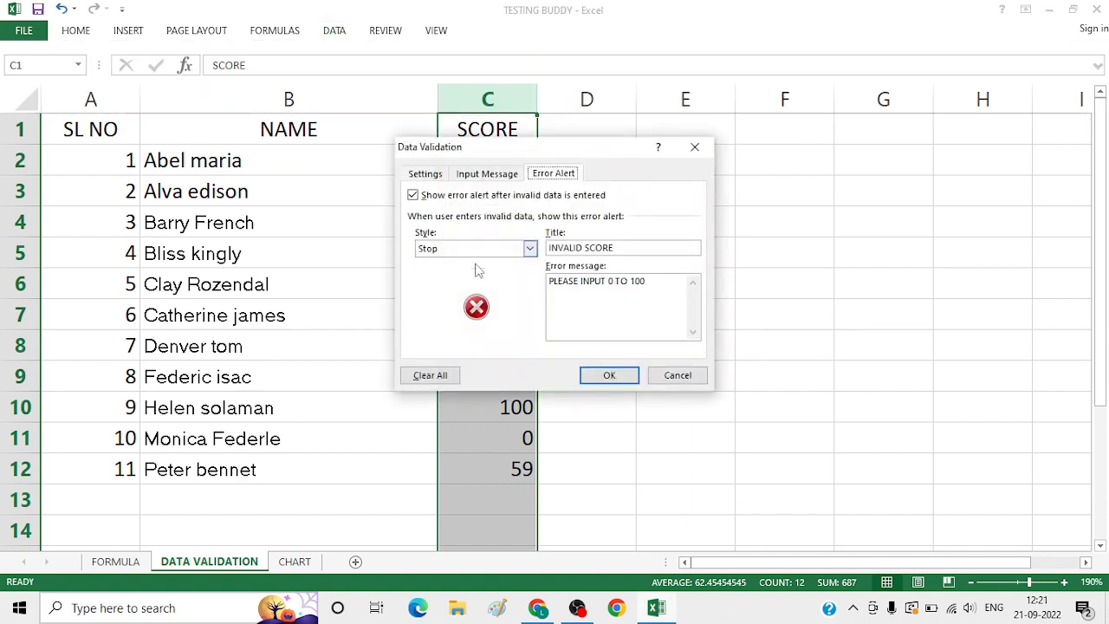
pyautogui.click(427, 174)
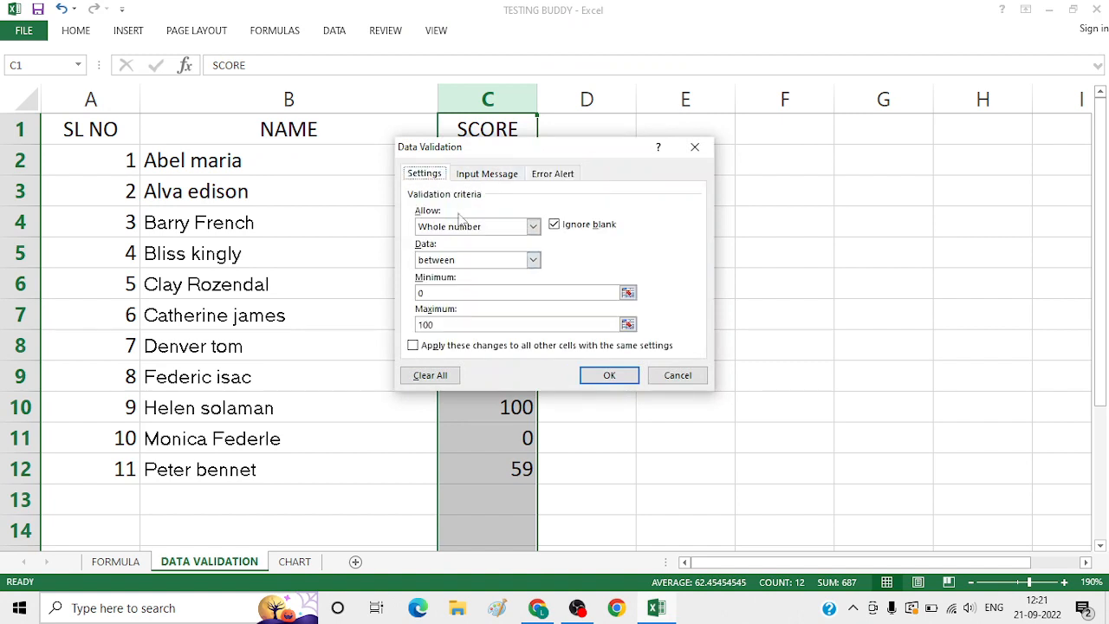
pyautogui.click(449, 326)
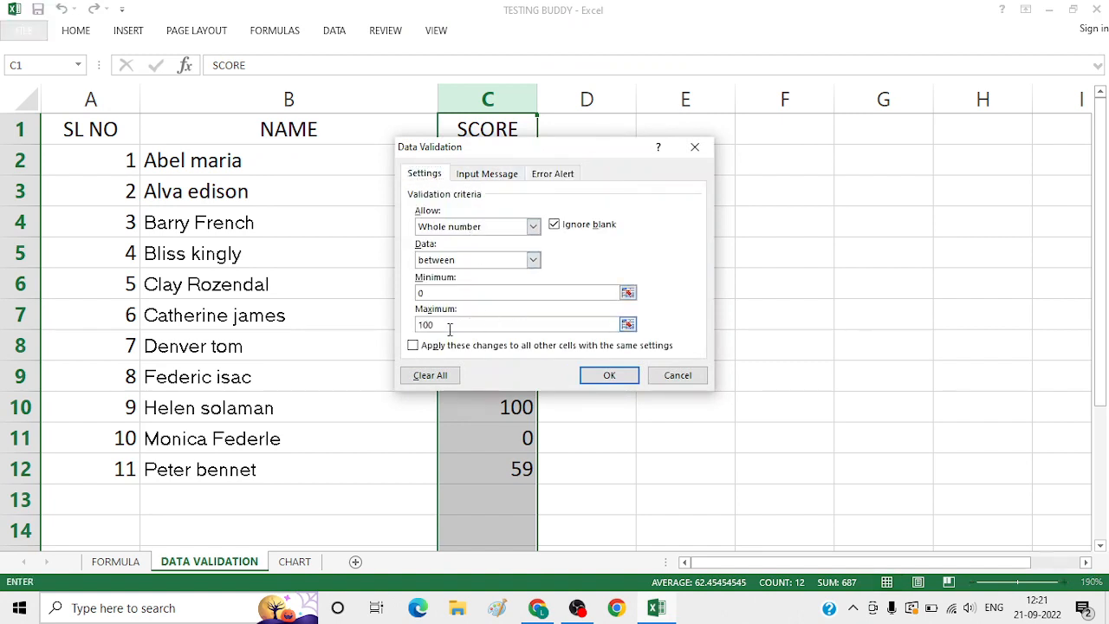
pyautogui.press('BackSpace')
pyautogui.press('BackSpace')
pyautogui.press('BackSpace')
pyautogui.write('100')
# Set the validation rule's minimum to 50 and apply it to the SCORE column
pyautogui.click(441, 293)
pyautogui.press('BackSpace')
pyautogui.write('50')
pyautogui.click(610, 378)
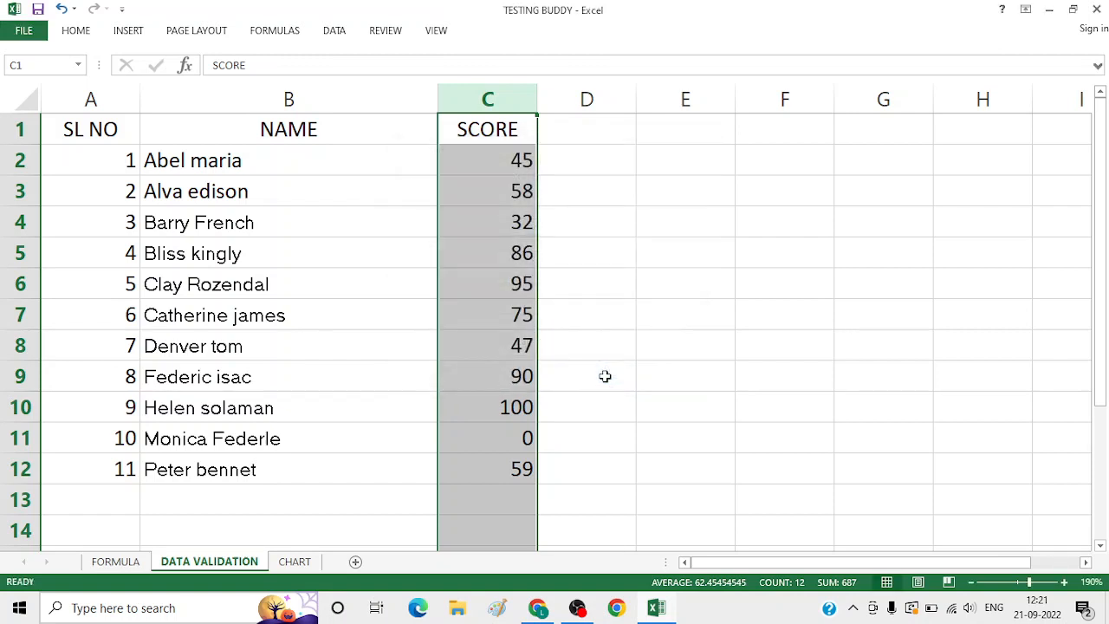
pyautogui.click(604, 376)
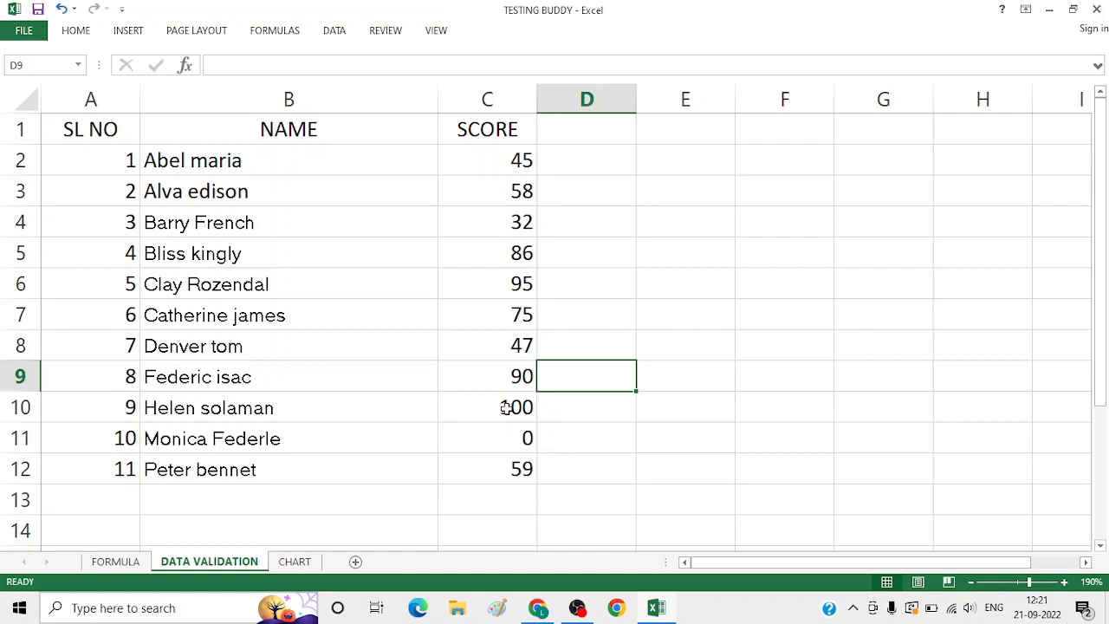
# Circle the invalid data in the SCORE column
pyautogui.click(487, 92)
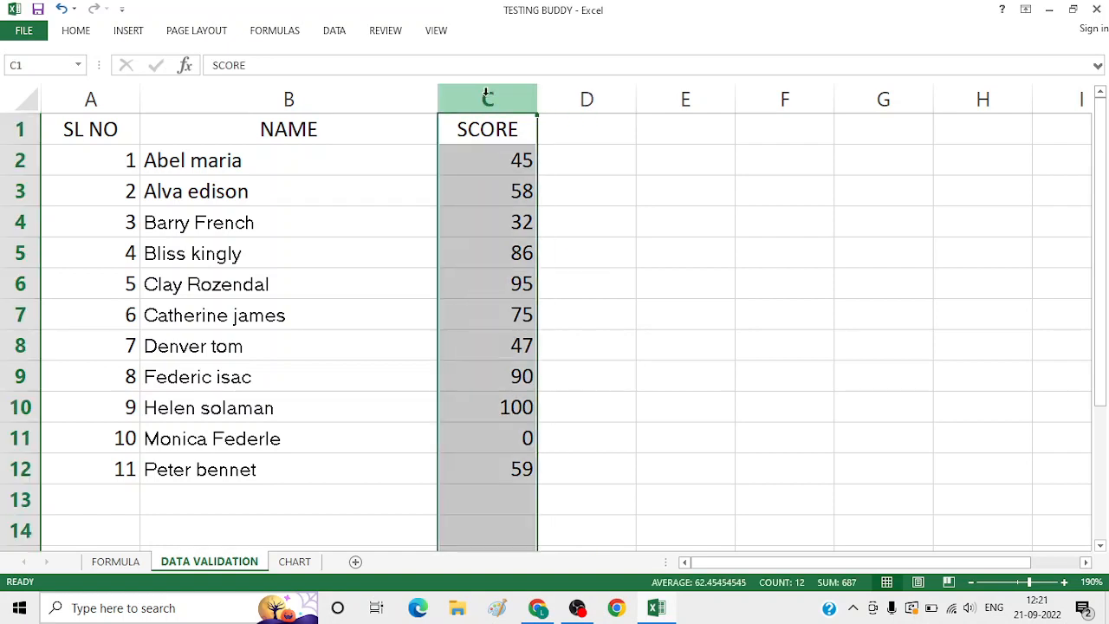
pyautogui.click(324, 39)
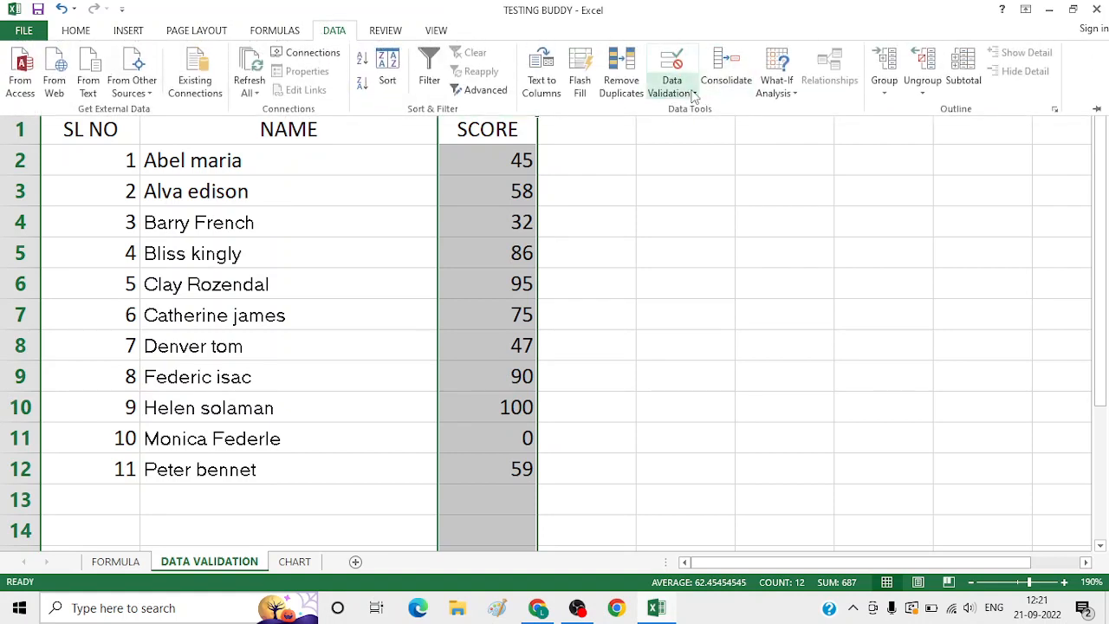
pyautogui.click(693, 93)
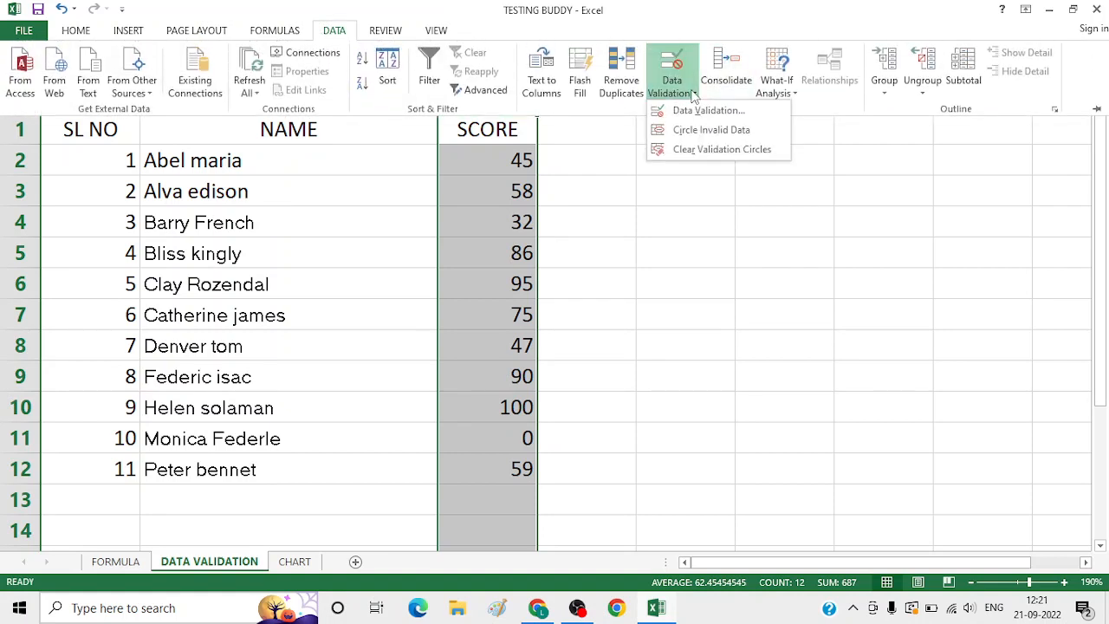
pyautogui.click(693, 132)
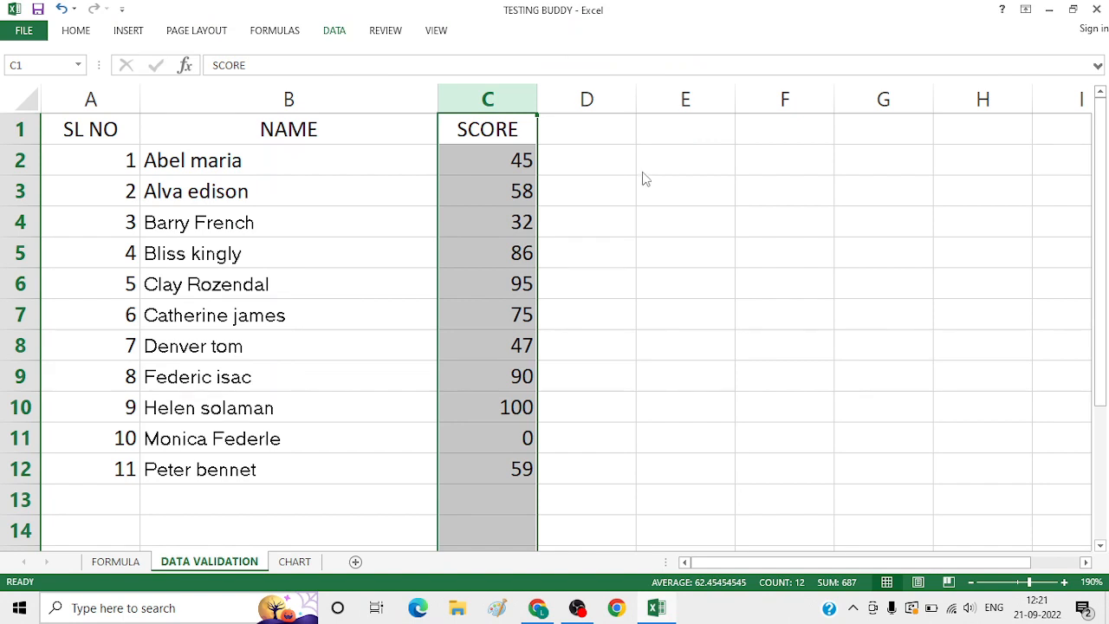
pyautogui.click(610, 218)
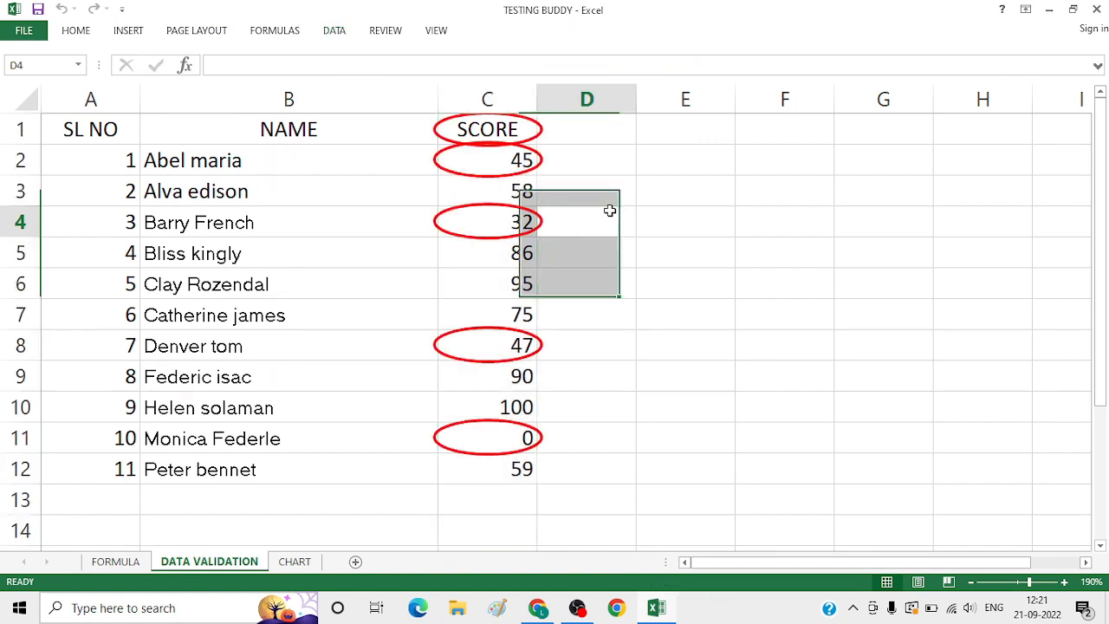
pyautogui.click(615, 310)
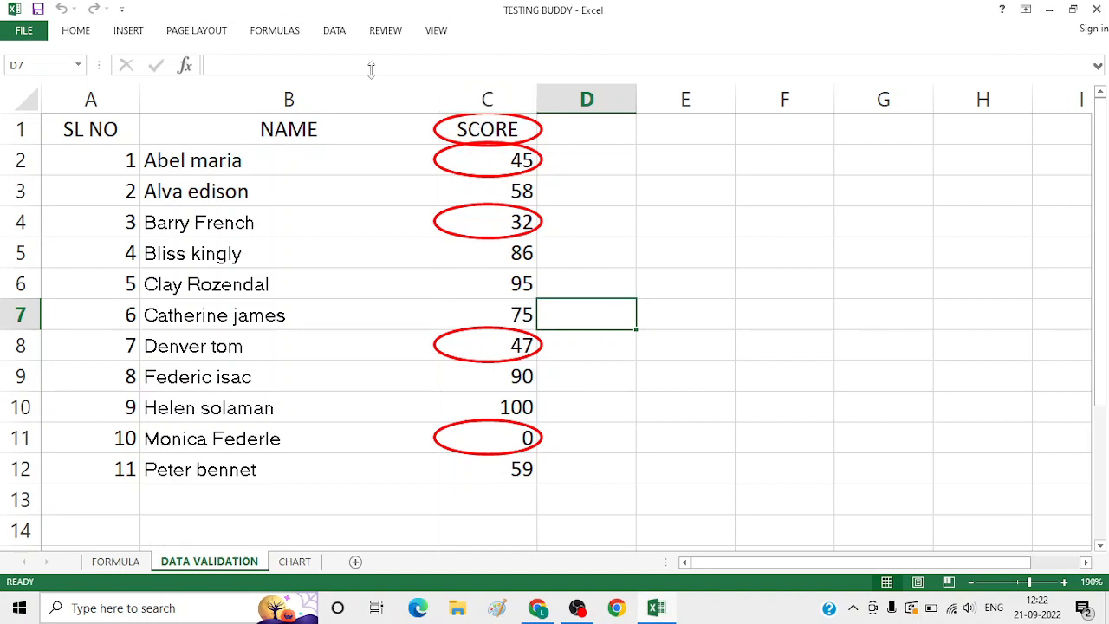
# Clear the validation circles from the sheet
pyautogui.click(331, 30)
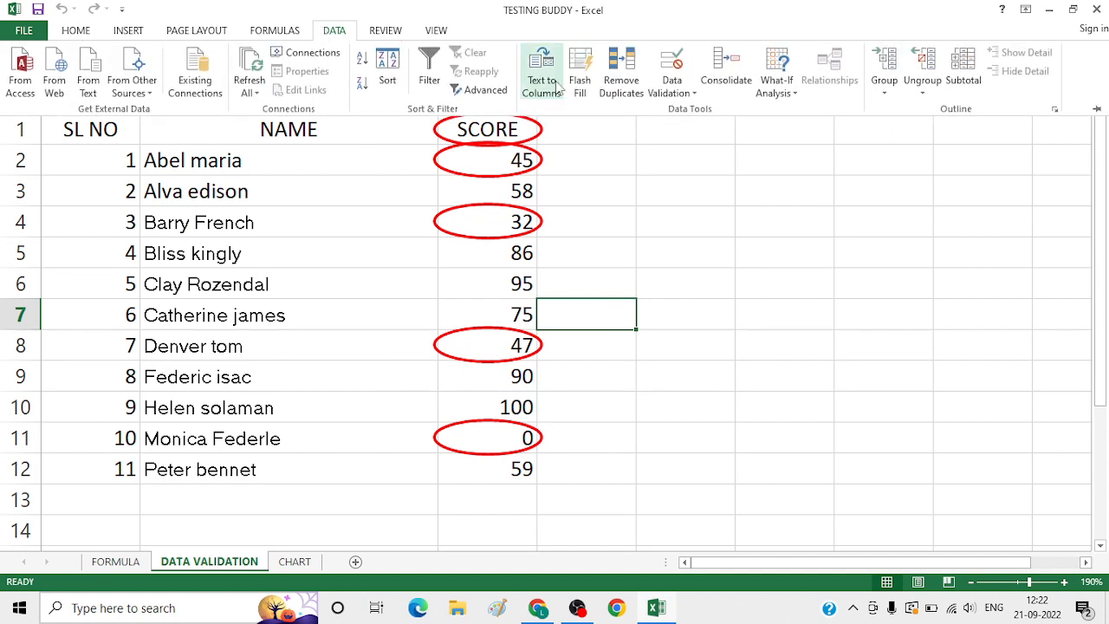
pyautogui.click(693, 93)
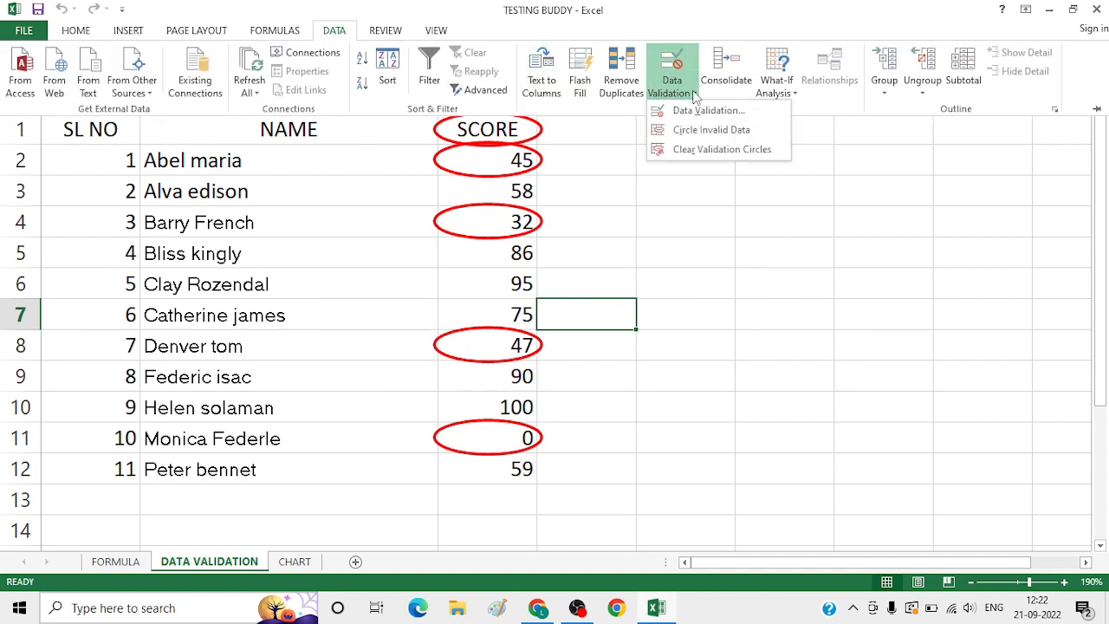
pyautogui.click(693, 149)
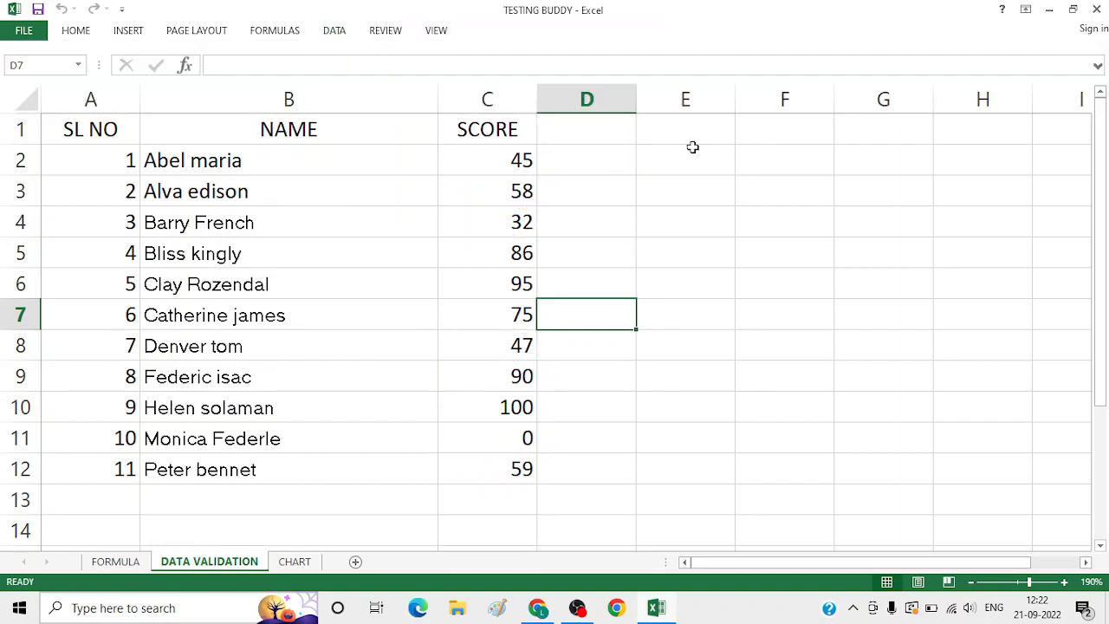
# Enter X in cell D4
pyautogui.click(618, 222)
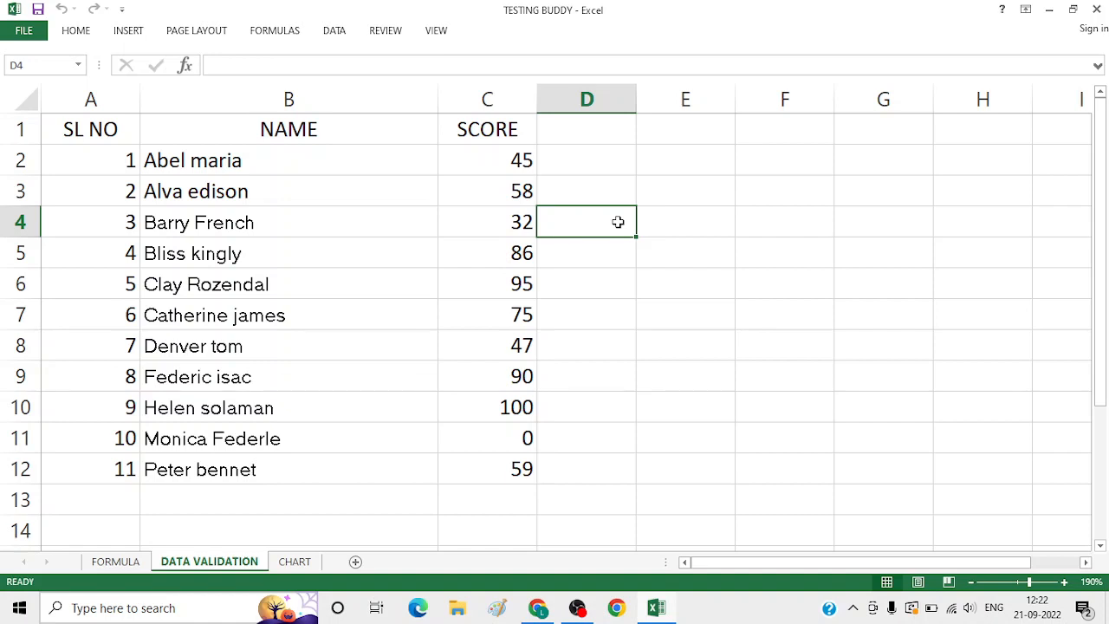
pyautogui.write('X')
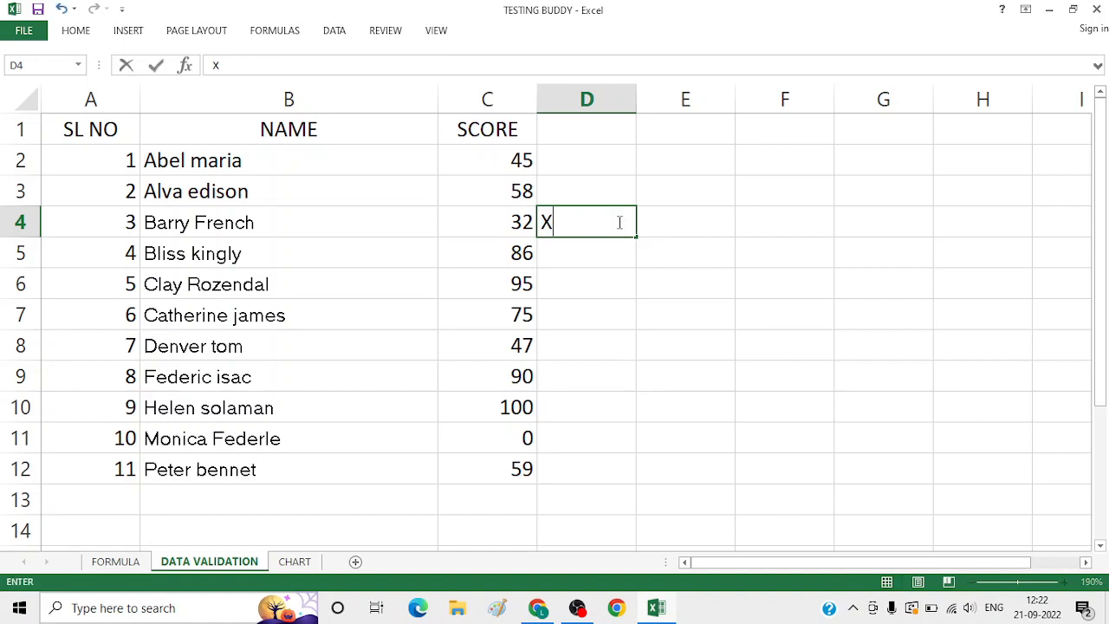